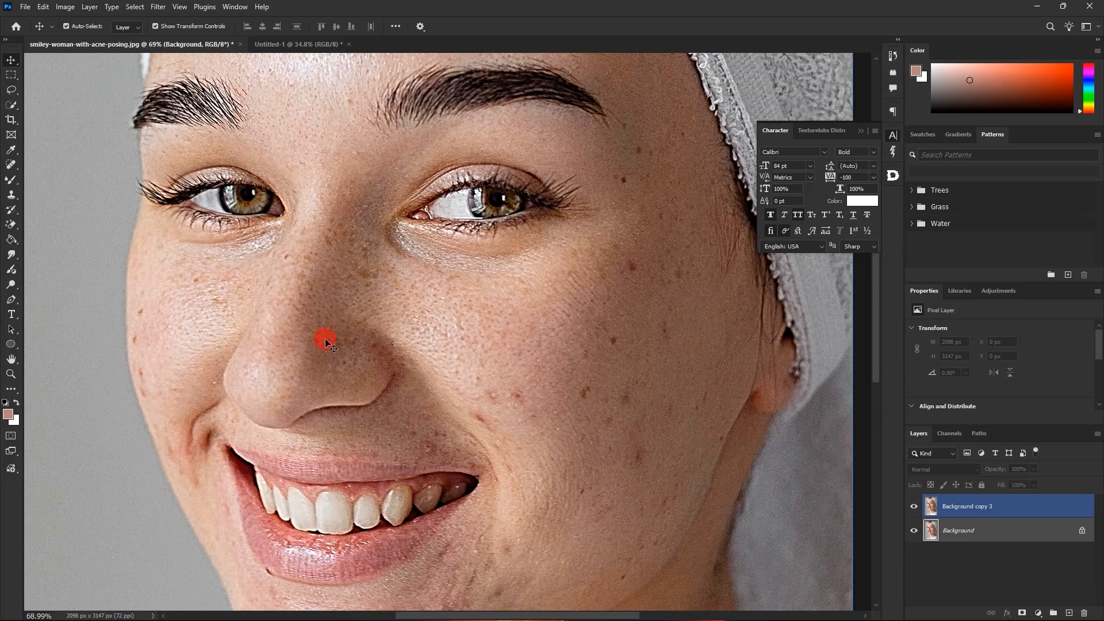
Step: Select the Background copy 3 layer and duplicate it to have a separate layer for the skin retouching
scroll(303, 306, up, 2)
scroll(301, 296, down, 4)
scroll(360, 344, up, 3)
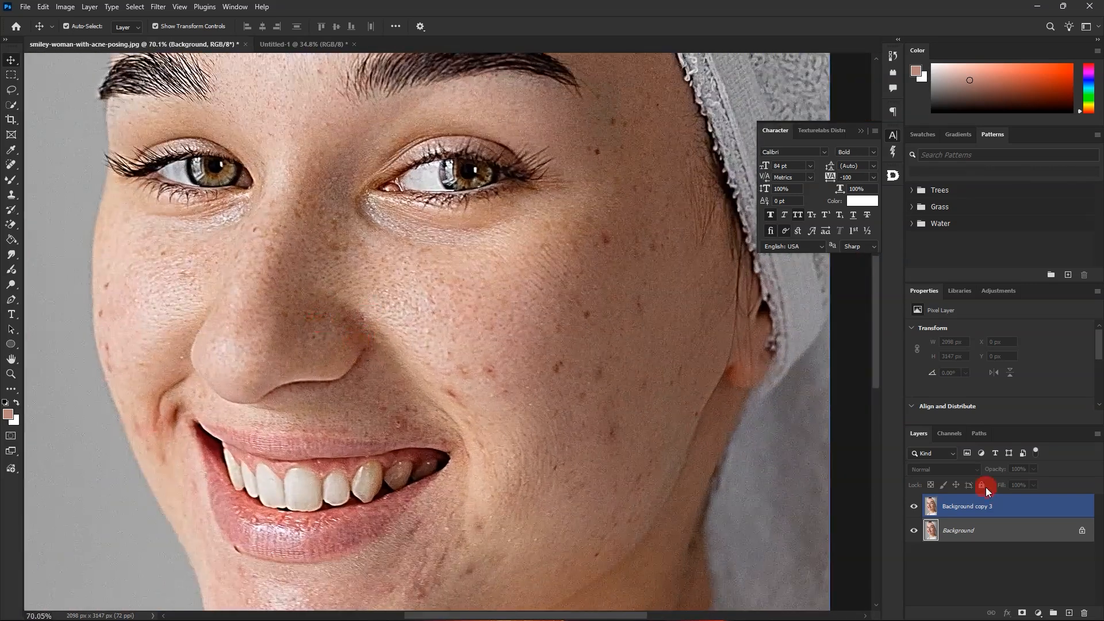
click(951, 506)
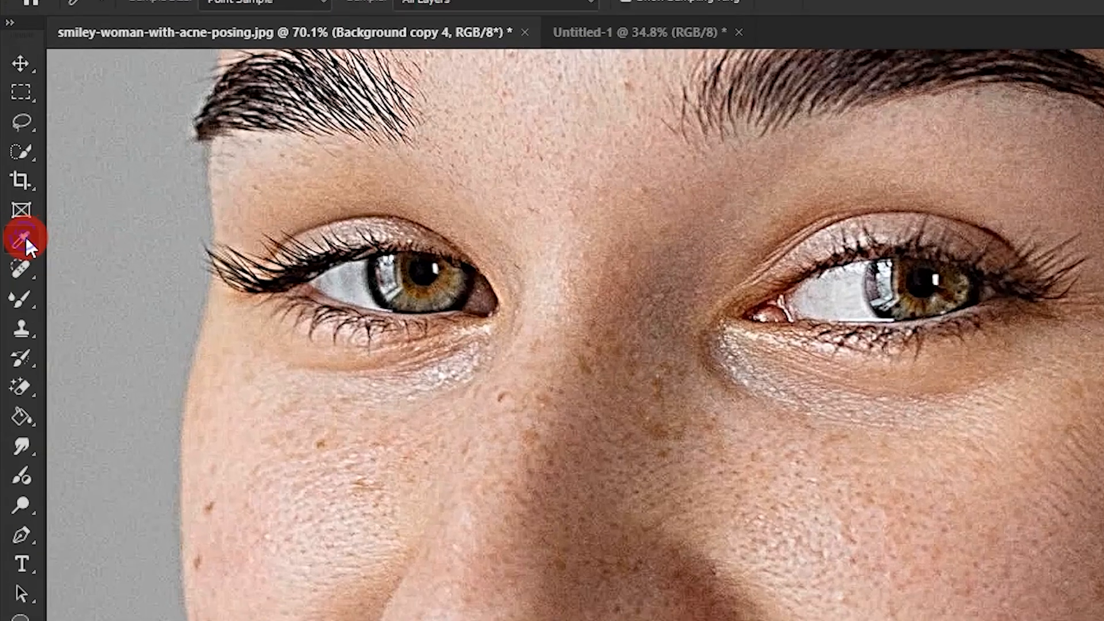
Step: Sample a clean skin tone from the cheek below the eye with the Eyedropper Tool as the foreground colour
click(12, 150)
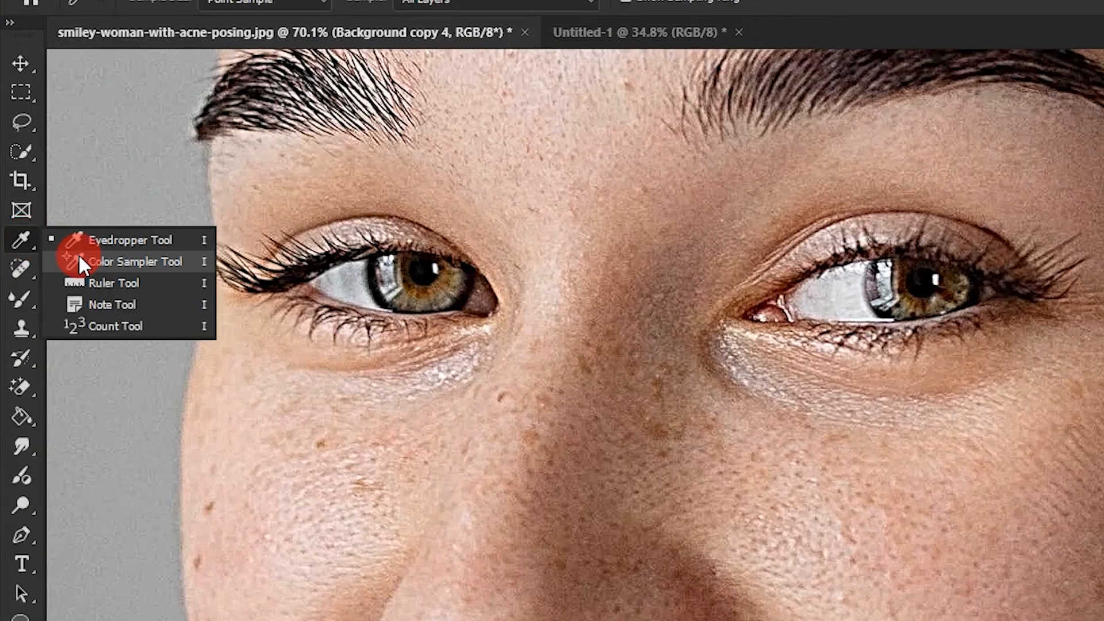
click(127, 240)
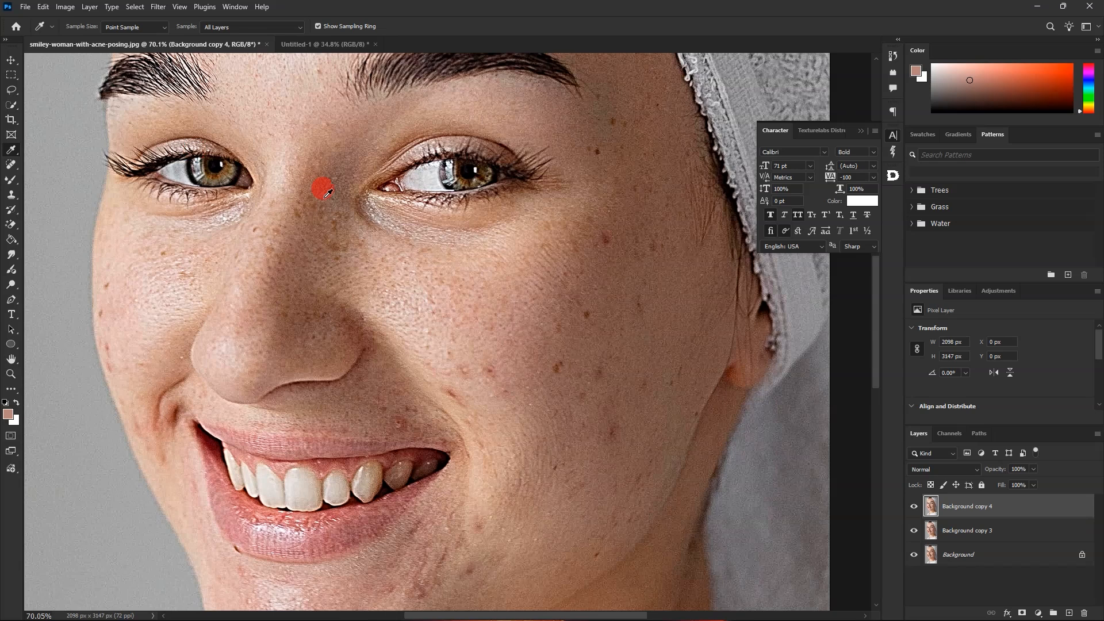
mouse_move(485, 269)
mouse_down()
mouse_move(507, 299)
mouse_move(492, 311)
mouse_up()
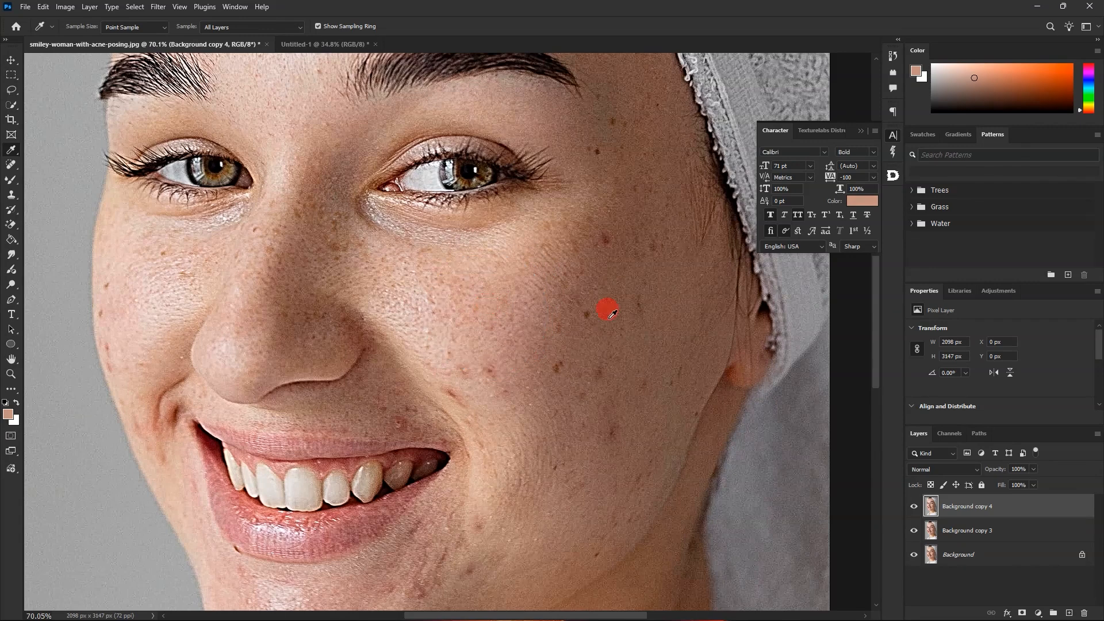
Step: Choose the Mixer Brush Tool with Wet at 48%, Load at 75%, Mix at 90% and Flow at 100%
click(12, 196)
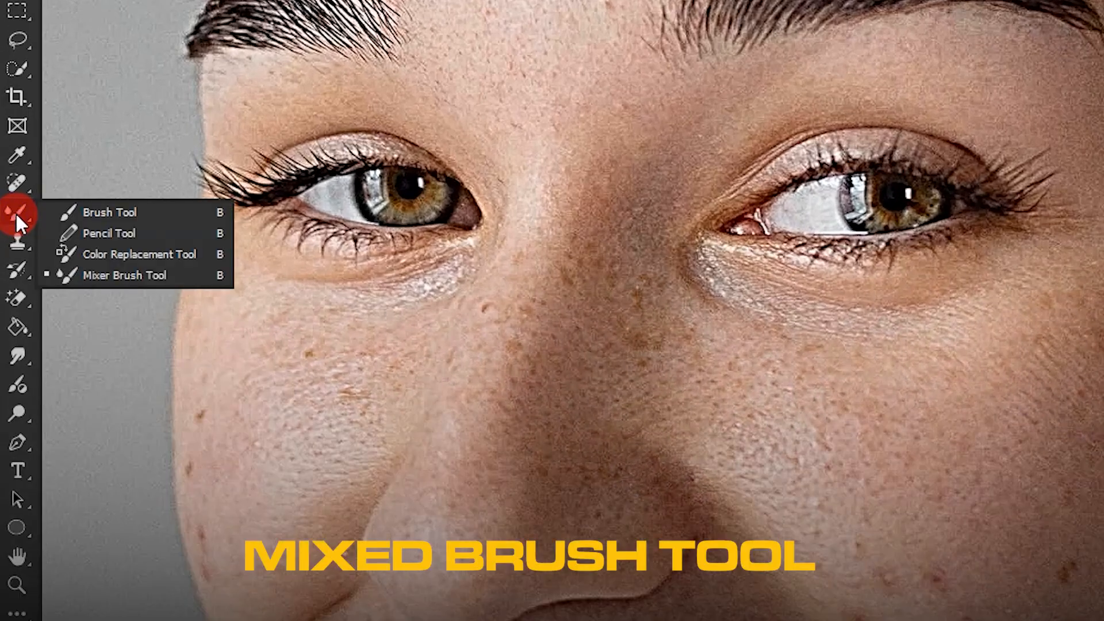
mouse_move(15, 212)
mouse_down()
mouse_move(119, 217)
mouse_move(95, 218)
mouse_move(118, 298)
mouse_move(113, 276)
mouse_move(147, 282)
mouse_up()
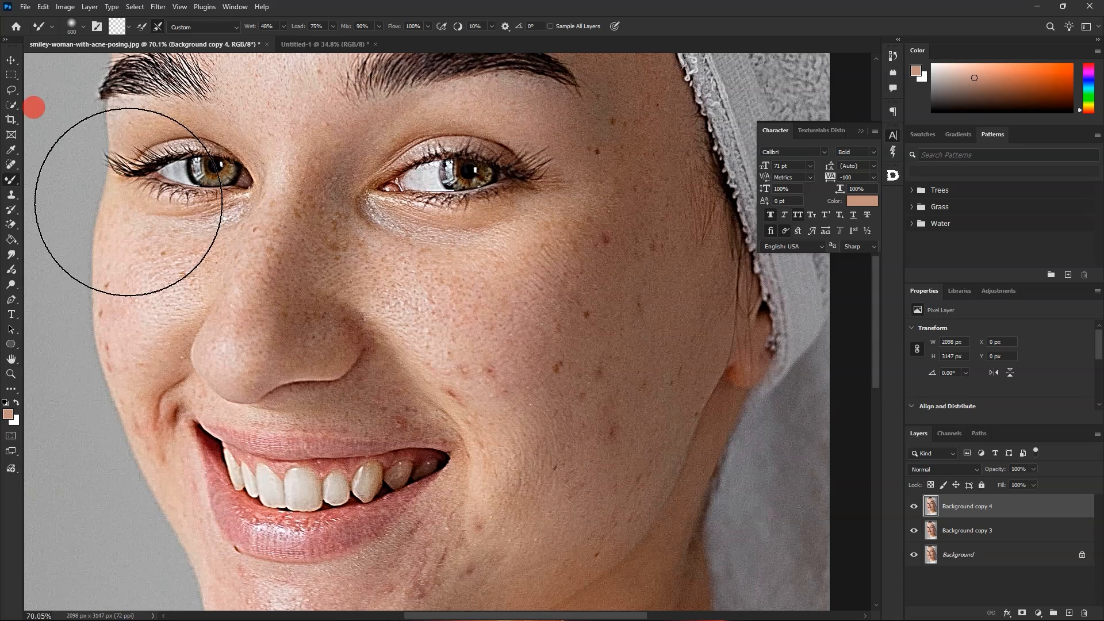
drag(253, 261, 288, 293)
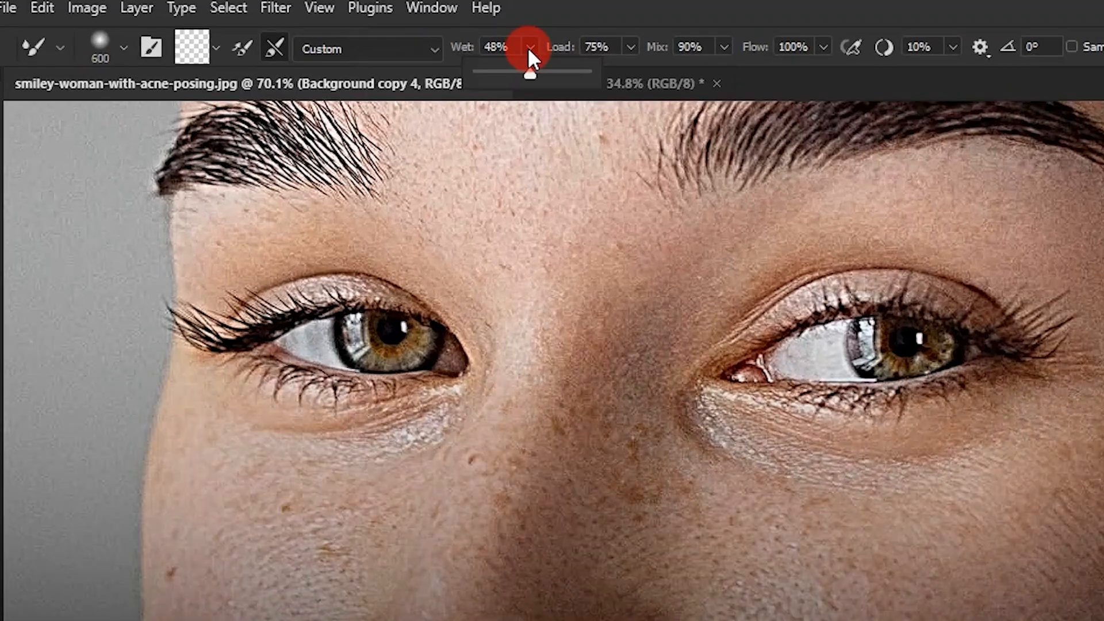
click(573, 18)
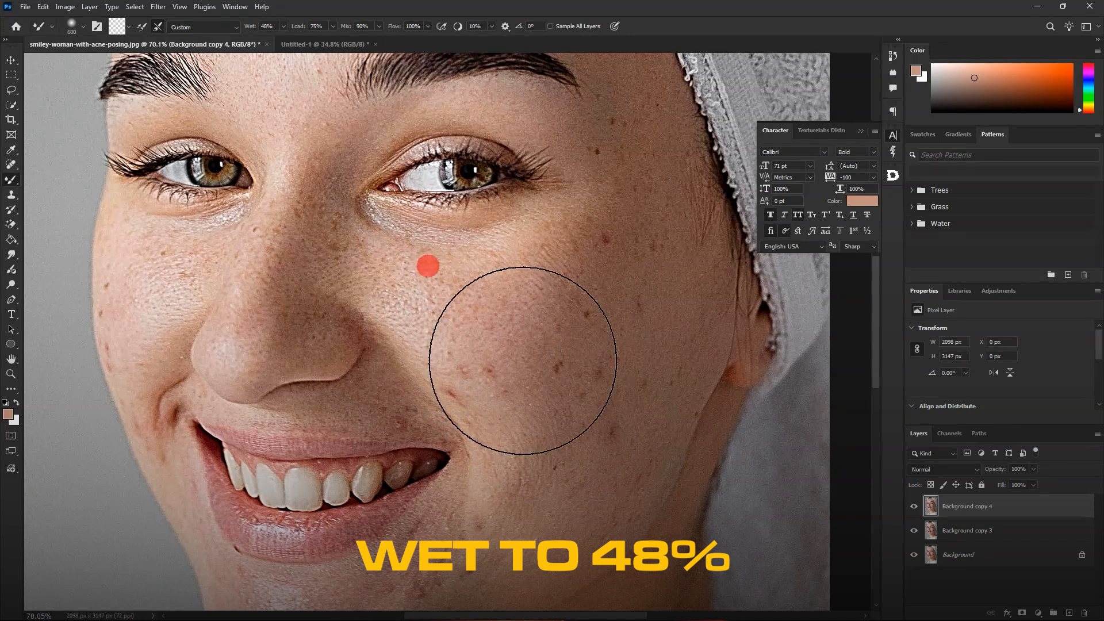
Step: Blend the blemishes on the cheek near the ear with the size 600 Mixer Brush and compare with the original
mouse_move(523, 361)
mouse_down()
mouse_move(560, 365)
mouse_move(535, 361)
mouse_move(562, 337)
mouse_move(546, 348)
mouse_move(562, 340)
mouse_move(563, 356)
mouse_move(580, 332)
mouse_move(545, 397)
mouse_move(544, 384)
mouse_move(652, 458)
mouse_up()
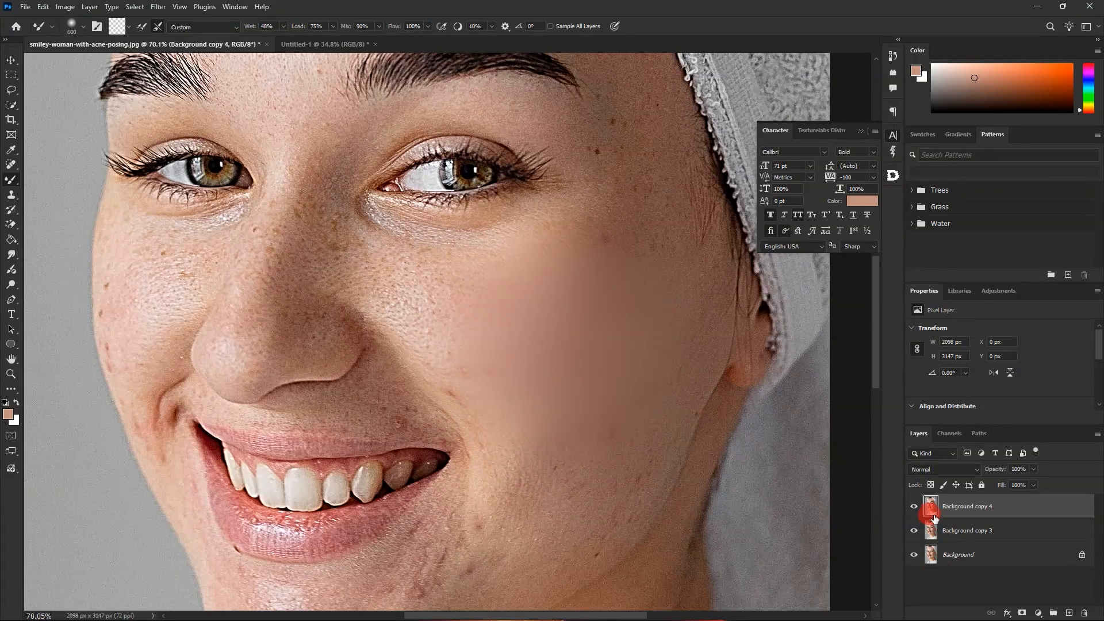
click(913, 507)
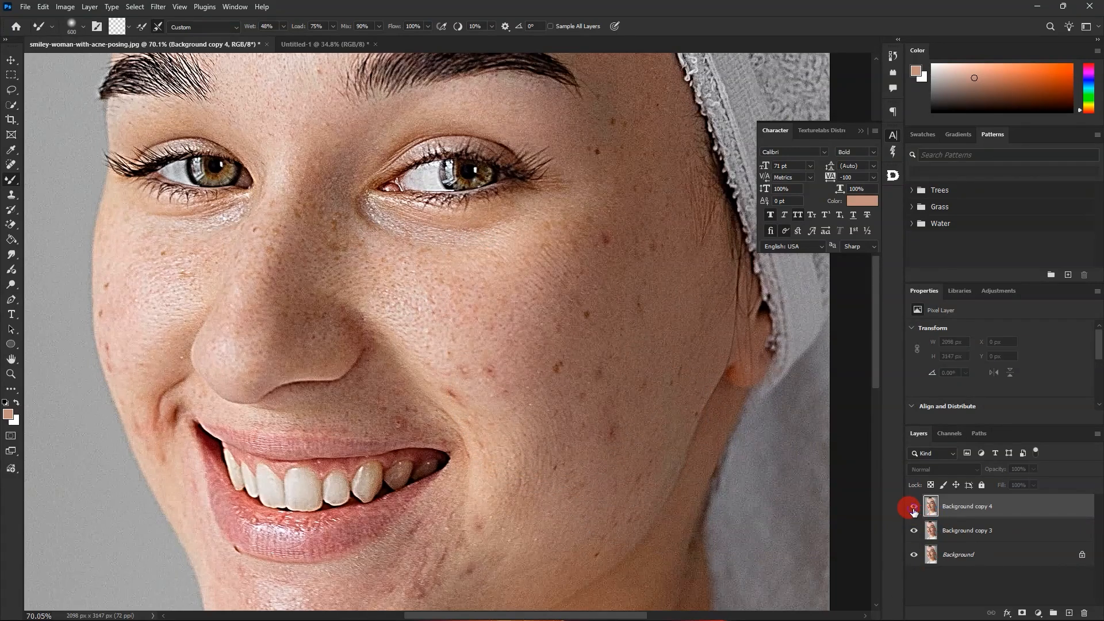
click(914, 508)
Step: Extend the Mixer Brush smoothing across the ear-side cheek, from below the eye's outer corner down towards the jaw
scroll(572, 357, down, 5)
scroll(572, 352, up, 5)
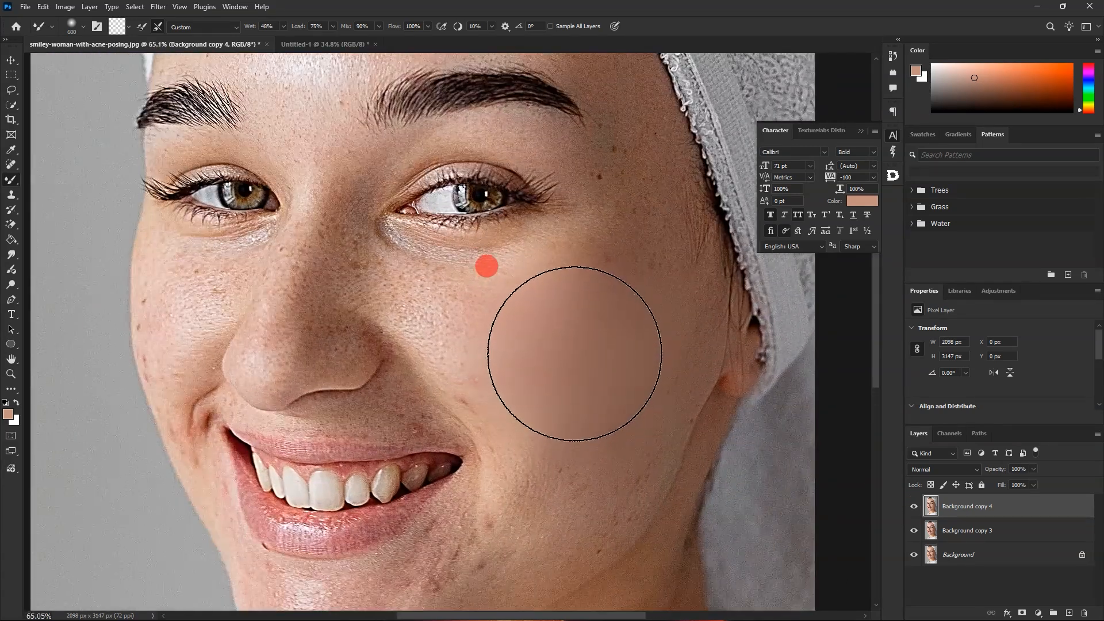
drag(486, 266, 530, 308)
key(bracketright)
key(bracketright)
mouse_move(630, 245)
mouse_down()
mouse_move(525, 484)
mouse_move(543, 507)
mouse_move(577, 479)
mouse_move(559, 492)
mouse_move(574, 472)
mouse_up()
Step: Smooth the inner cheek beside the nose, the area around the mouth corner and the chin with a size 300 brush
key(bracketleft)
key(bracketleft)
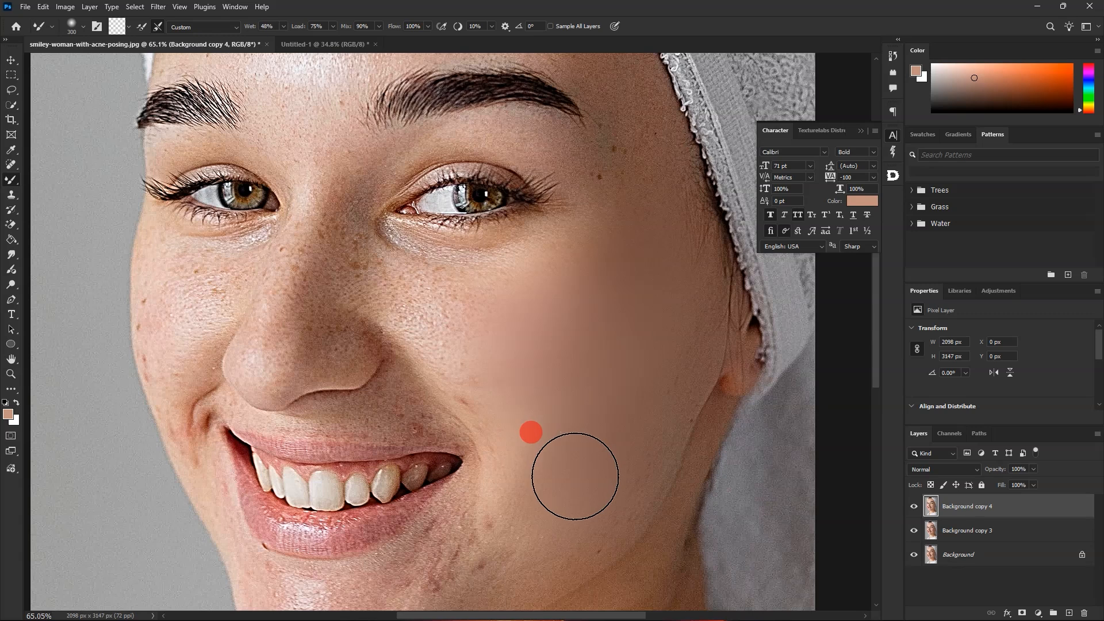
scroll(481, 426, up, 4)
mouse_move(474, 372)
mouse_down()
mouse_move(504, 402)
mouse_move(498, 370)
mouse_move(300, 202)
mouse_move(308, 185)
mouse_move(397, 266)
mouse_move(370, 242)
mouse_move(411, 259)
mouse_move(512, 192)
mouse_move(308, 153)
mouse_move(360, 162)
mouse_move(333, 167)
mouse_move(466, 185)
mouse_move(559, 156)
mouse_move(542, 176)
mouse_move(570, 167)
mouse_up()
scroll(560, 184, down, 5)
scroll(521, 266, up, 4)
mouse_move(480, 353)
mouse_down()
mouse_move(570, 314)
mouse_move(565, 351)
mouse_move(589, 319)
mouse_move(622, 362)
mouse_move(646, 356)
mouse_move(636, 374)
mouse_move(685, 341)
mouse_move(737, 277)
mouse_move(560, 404)
mouse_move(465, 442)
mouse_move(608, 380)
mouse_move(545, 407)
mouse_move(499, 396)
mouse_move(523, 360)
mouse_move(500, 388)
mouse_move(506, 375)
mouse_move(525, 372)
mouse_move(495, 417)
mouse_move(447, 446)
mouse_move(454, 433)
mouse_move(453, 462)
mouse_move(344, 447)
mouse_move(357, 434)
mouse_move(370, 450)
mouse_move(390, 419)
mouse_move(497, 377)
mouse_move(509, 428)
mouse_move(505, 412)
mouse_move(454, 436)
mouse_move(478, 434)
mouse_move(449, 429)
mouse_move(383, 447)
mouse_move(415, 462)
mouse_up()
scroll(375, 377, up, 2)
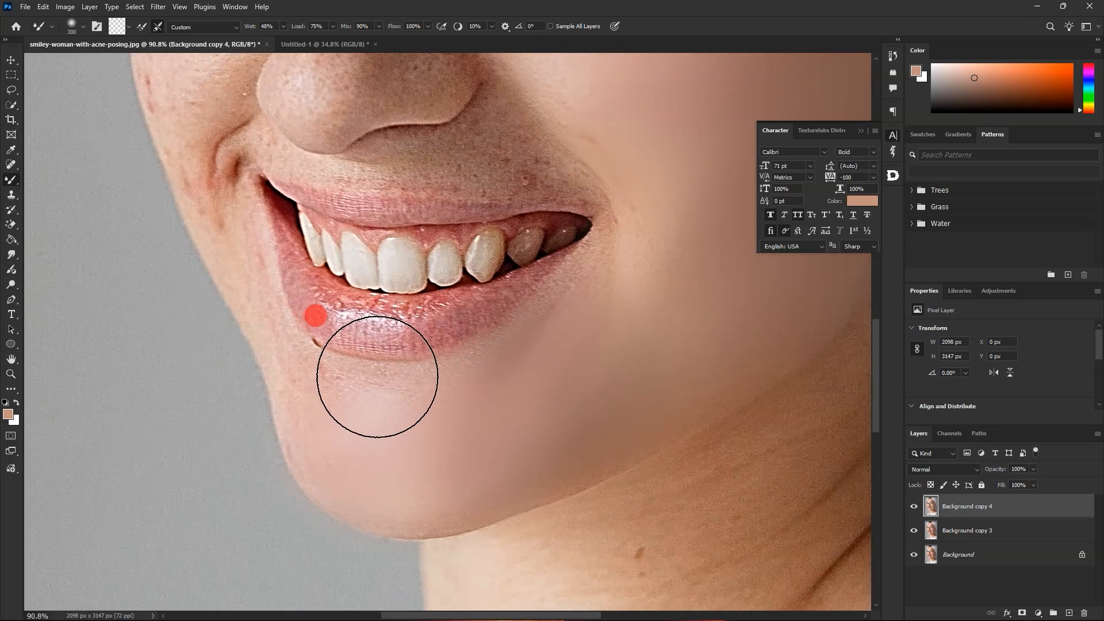
Step: Blend the skin from the ear-side mouth corner to below the lower lip with a size 250 brush
key(bracketleft)
scroll(380, 375, up, 3)
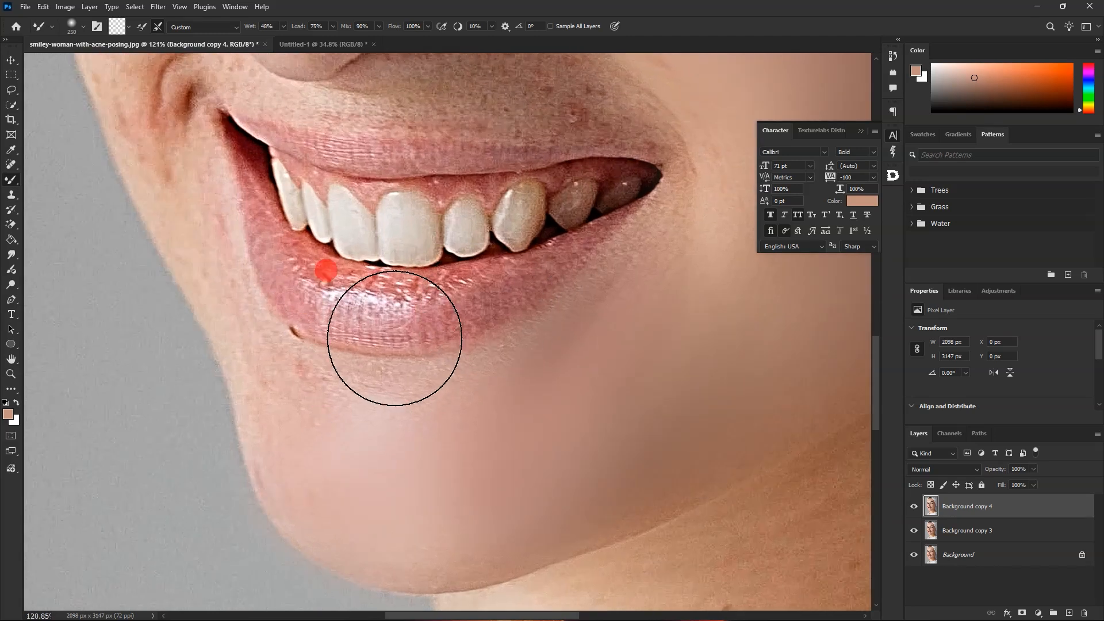
mouse_move(707, 235)
mouse_down()
mouse_move(624, 342)
mouse_move(599, 341)
mouse_move(620, 336)
mouse_move(614, 326)
mouse_move(648, 288)
mouse_move(494, 405)
mouse_up()
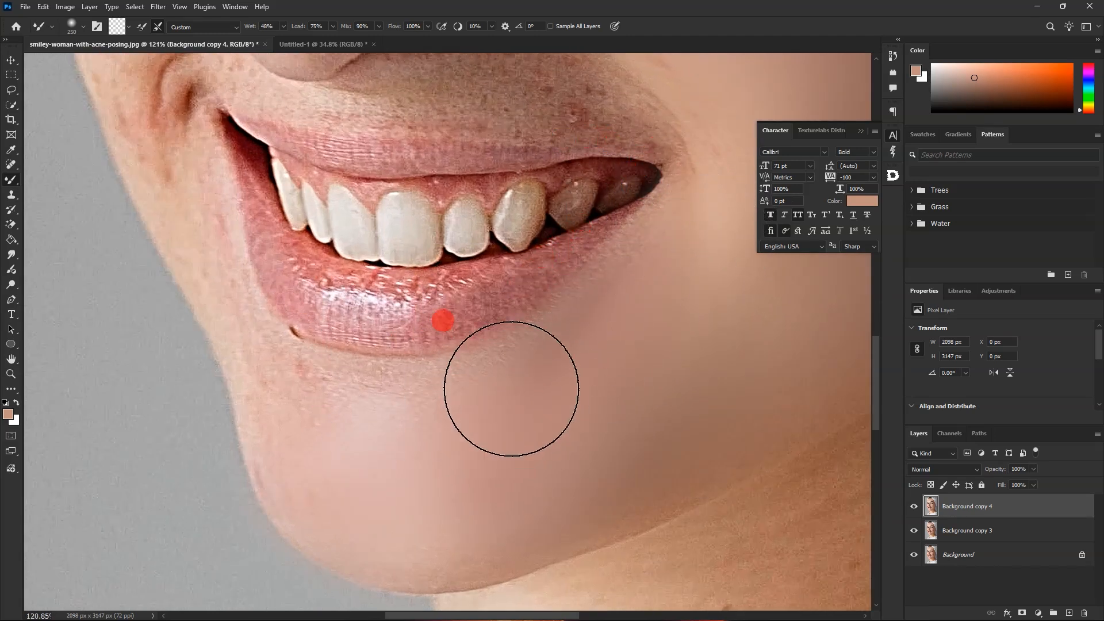
Step: Smooth the skin along the lower lip's edge and the far side of the chin with a size 125 brush
key(bracketleft)
key(bracketleft)
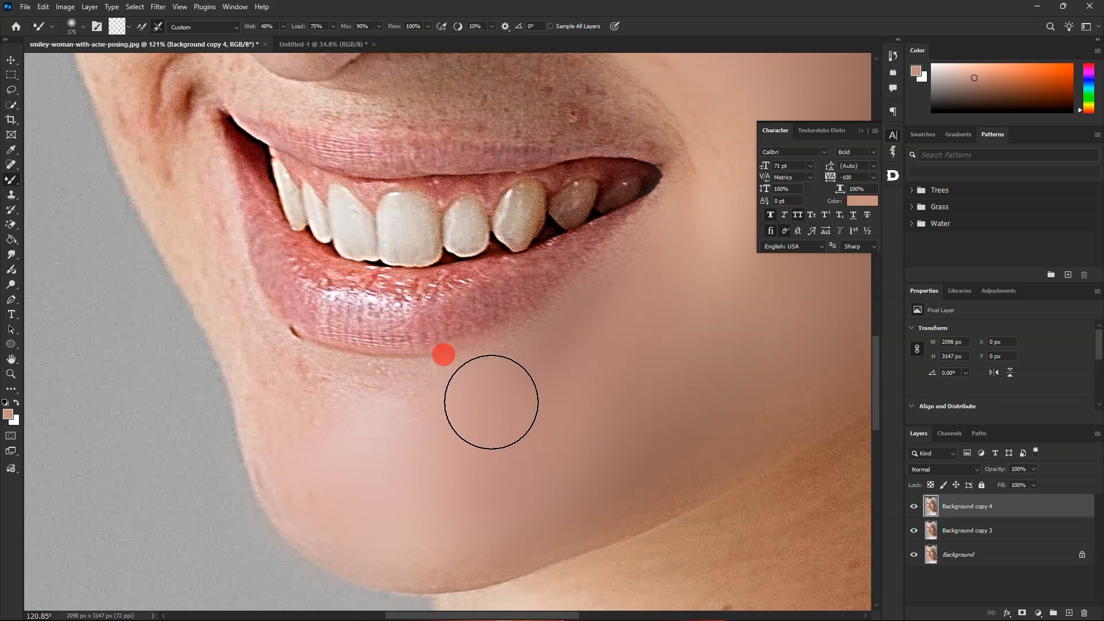
scroll(264, 313, up, 3)
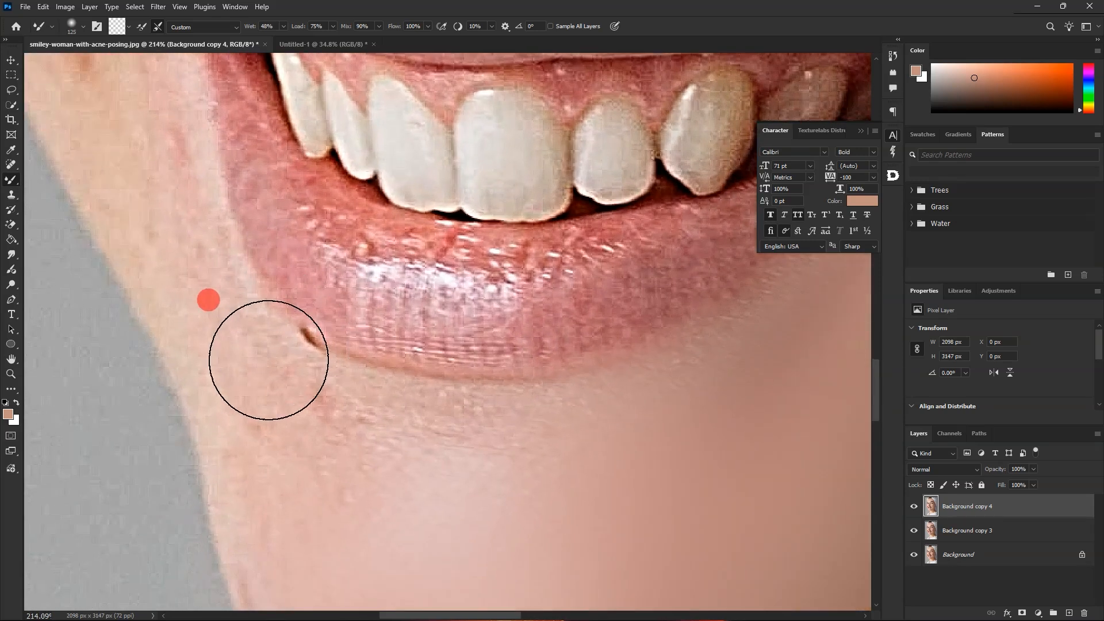
mouse_move(270, 356)
mouse_down()
mouse_move(301, 370)
mouse_move(288, 352)
mouse_move(281, 360)
mouse_move(306, 372)
mouse_move(267, 354)
mouse_move(265, 366)
mouse_move(286, 368)
mouse_move(374, 441)
mouse_move(387, 410)
mouse_move(484, 441)
mouse_move(423, 436)
mouse_move(461, 422)
mouse_move(527, 435)
mouse_move(529, 420)
mouse_move(548, 439)
mouse_move(331, 487)
mouse_move(352, 502)
mouse_move(311, 473)
mouse_up()
drag(286, 453, 305, 437)
Step: Compare the whole face before and after retouching by toggling the visibility of the Background copy 4 layer
scroll(348, 442, down, 9)
scroll(350, 454, down, 2)
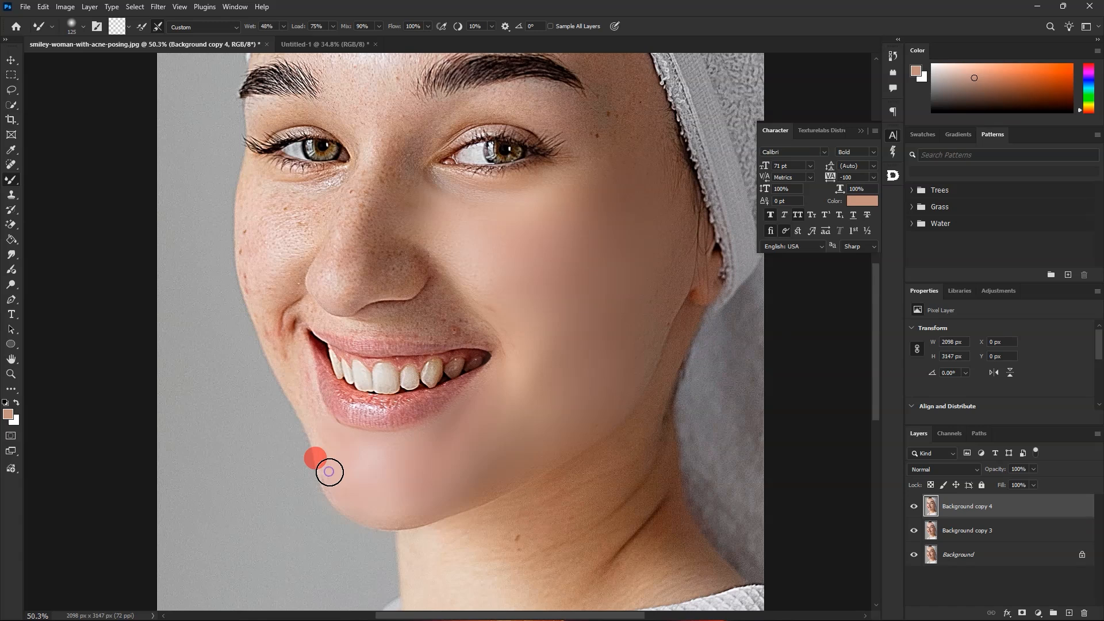
scroll(431, 454, down, 3)
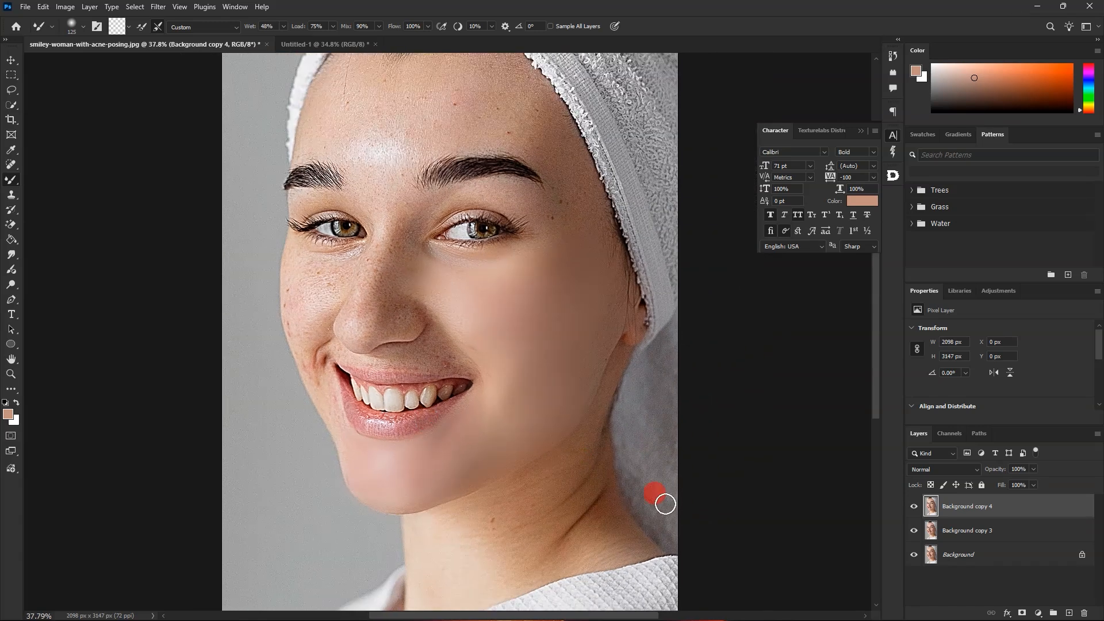
click(914, 508)
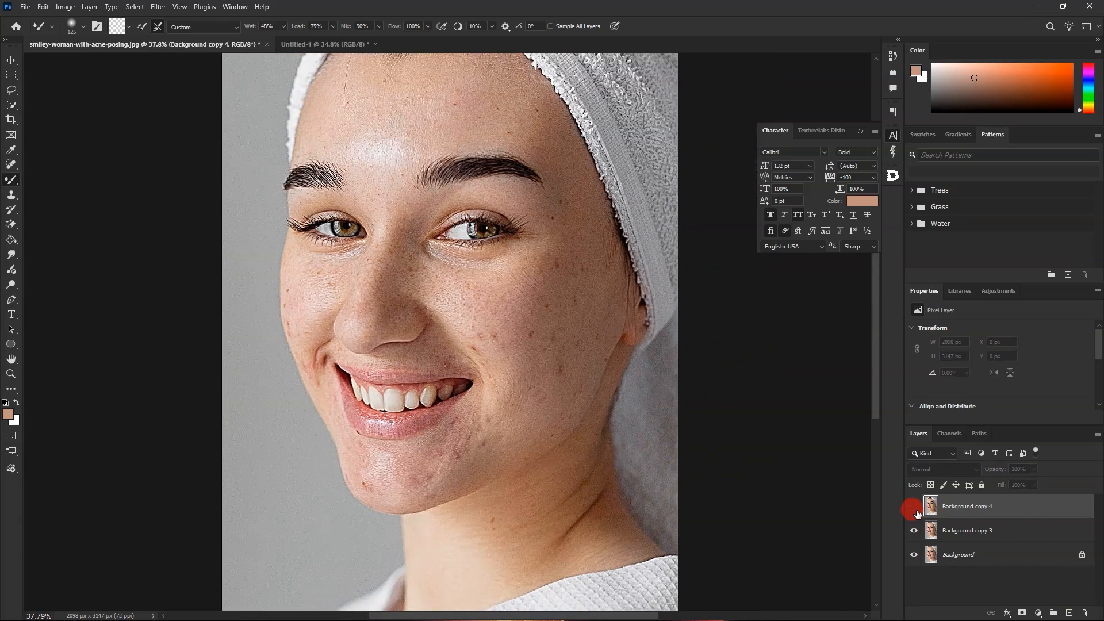
click(914, 506)
click(913, 506)
click(914, 506)
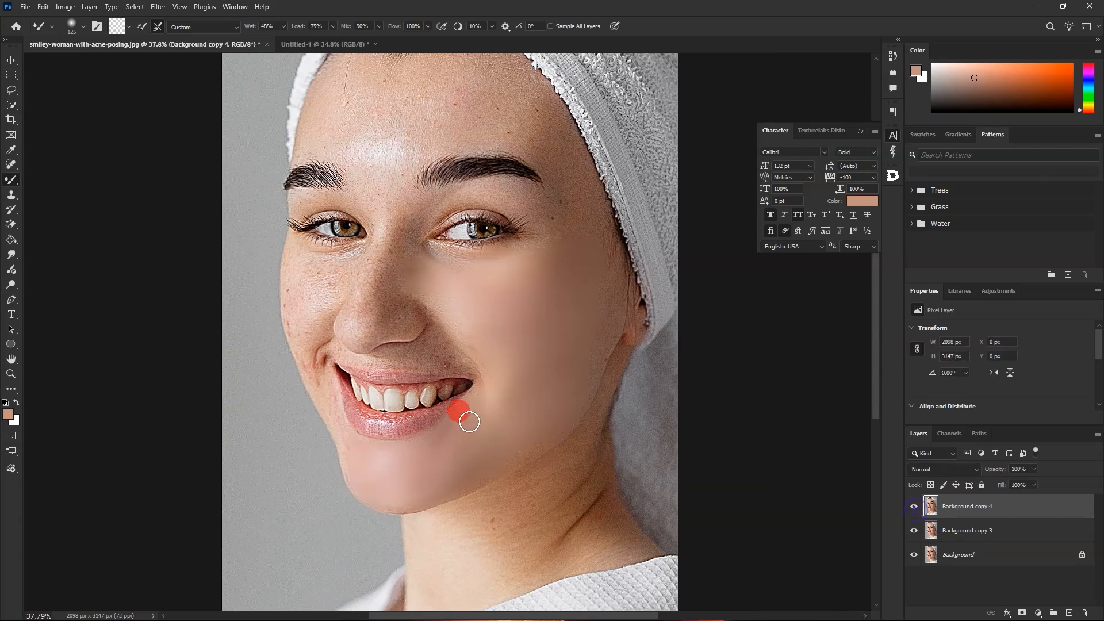
Step: Smooth the freckled bridge of the nose up to the area between the eyebrows with a size 400 brush
scroll(445, 316, down, 2)
scroll(445, 317, up, 3)
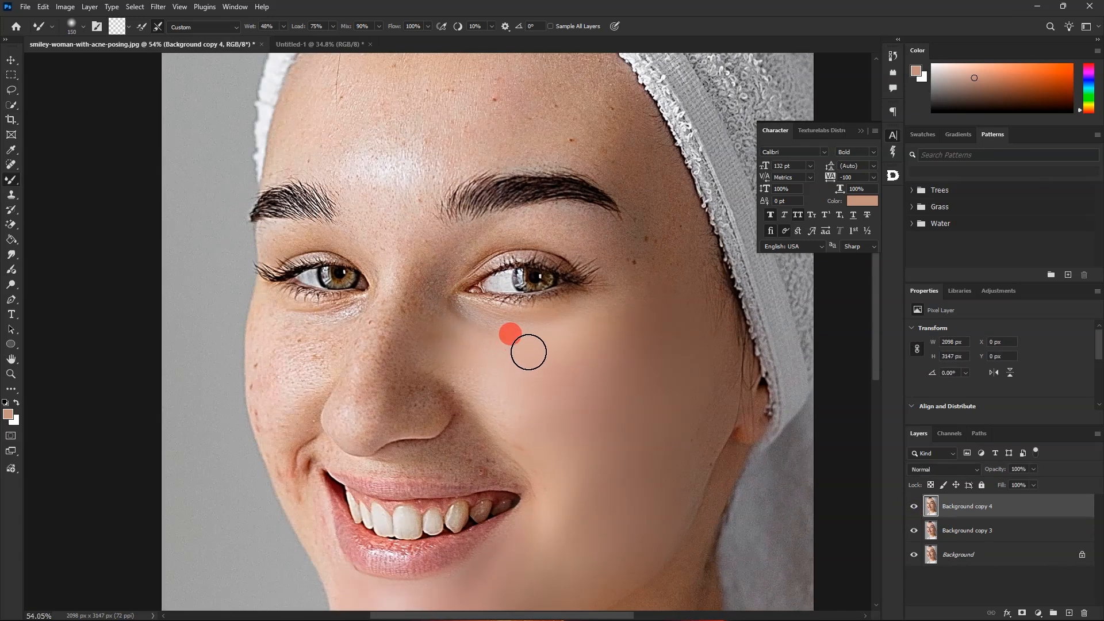
scroll(460, 287, up, 1)
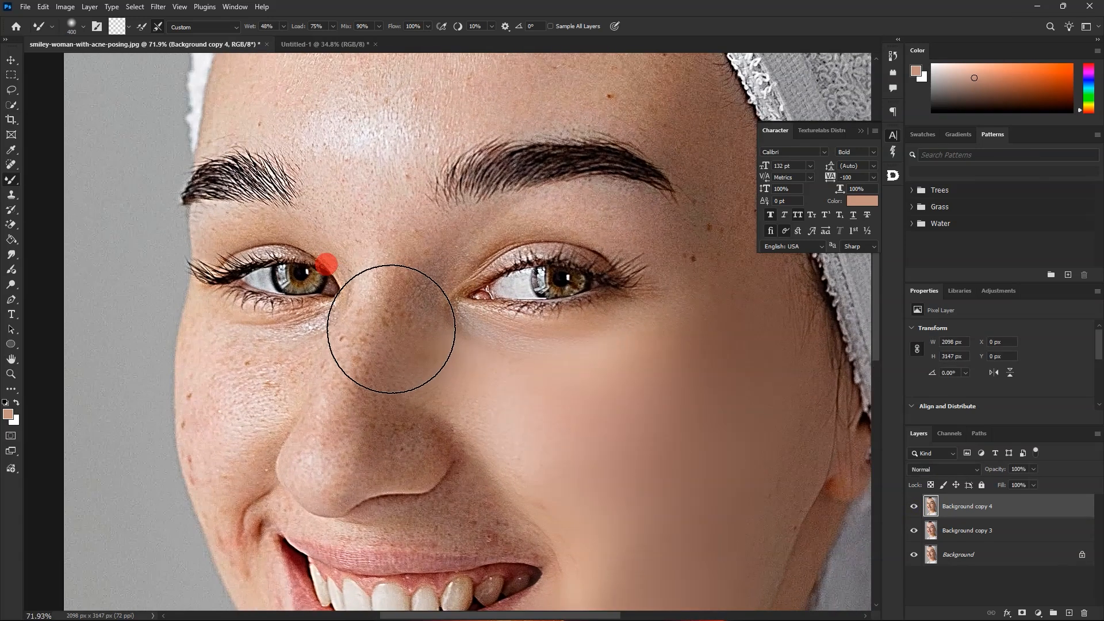
mouse_move(390, 322)
mouse_down()
mouse_move(377, 209)
mouse_move(360, 187)
mouse_move(375, 183)
mouse_move(368, 209)
mouse_move(382, 197)
mouse_move(362, 184)
mouse_move(367, 214)
mouse_up()
Step: Blend the forehead blemishes across to the towel edge and temple, reducing the brush to size 250 for the finer areas
scroll(372, 294, down, 5)
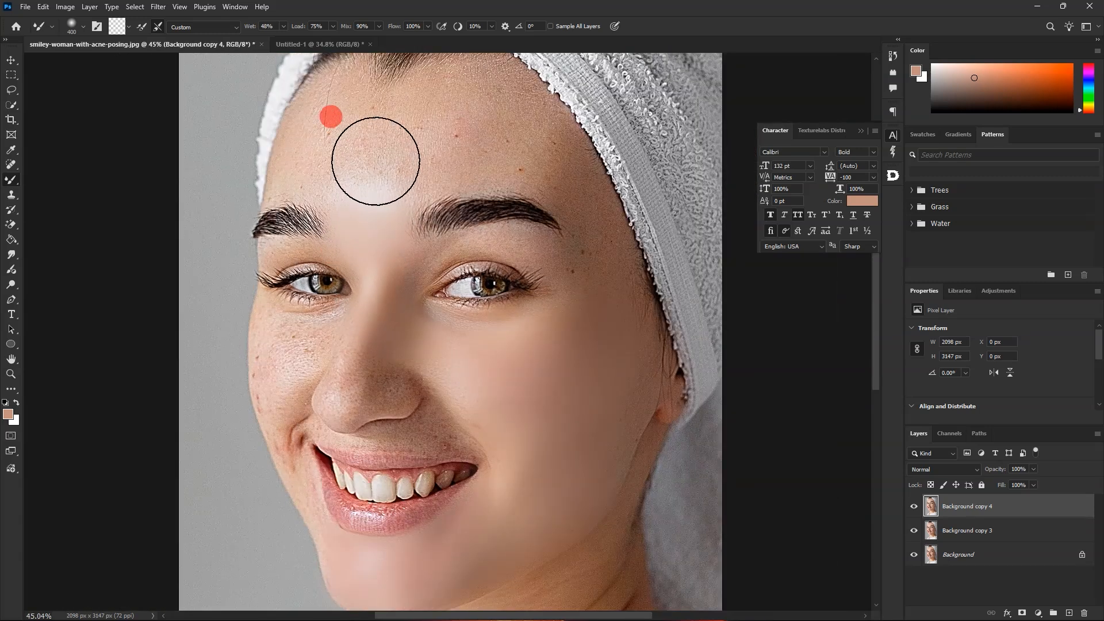
scroll(374, 161, up, 4)
mouse_move(367, 161)
mouse_down()
mouse_move(387, 144)
mouse_move(420, 140)
mouse_move(412, 137)
mouse_move(470, 128)
mouse_move(486, 150)
mouse_move(506, 134)
mouse_move(425, 161)
mouse_move(567, 130)
mouse_move(593, 147)
mouse_move(588, 126)
mouse_move(635, 169)
mouse_up()
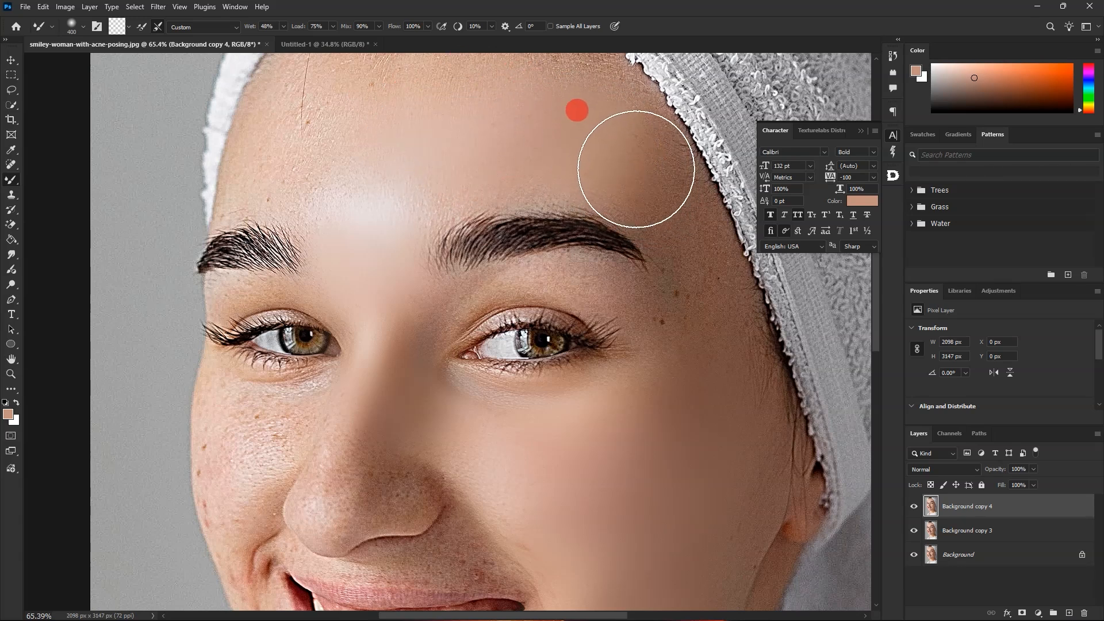
key(bracketleft)
key(bracketleft)
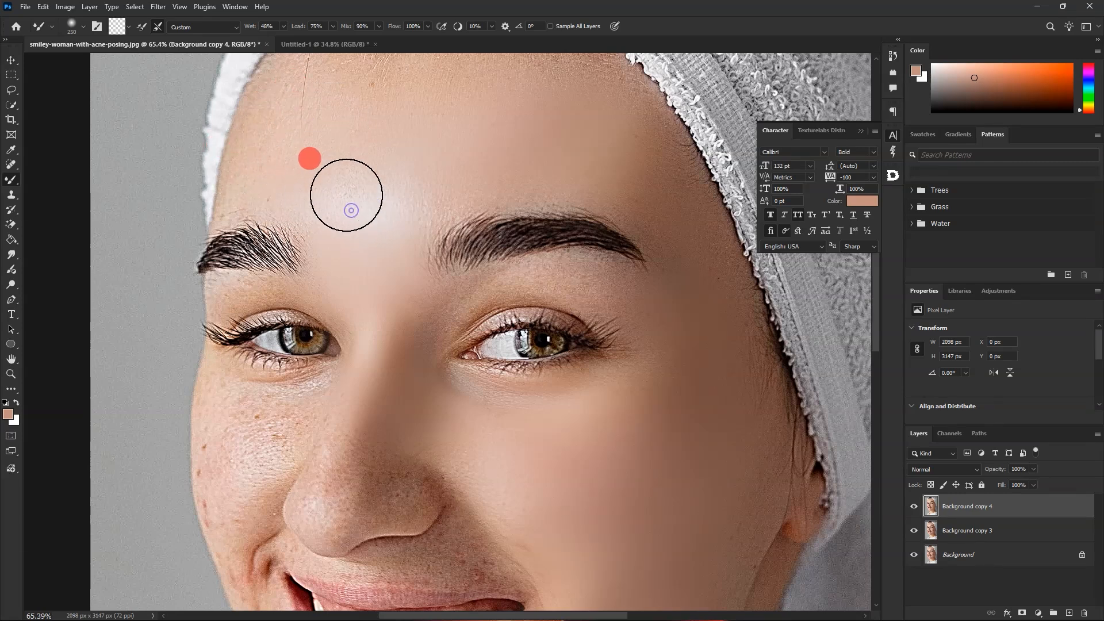
Step: Smooth the remaining texture on the upper forehead below the hairline and down towards the eyebrows
scroll(386, 245, down, 5)
scroll(382, 168, up, 4)
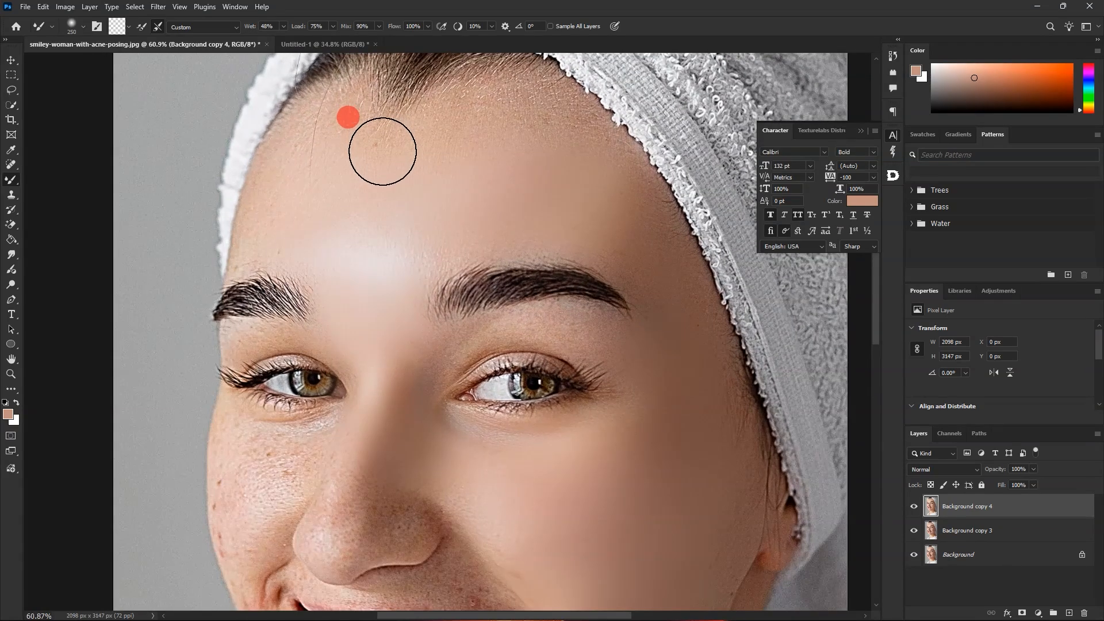
mouse_move(377, 158)
mouse_down()
mouse_move(376, 188)
mouse_move(401, 183)
mouse_move(399, 165)
mouse_move(502, 130)
mouse_move(424, 157)
mouse_move(327, 170)
mouse_move(317, 161)
mouse_move(307, 199)
mouse_move(294, 196)
mouse_move(306, 167)
mouse_move(336, 185)
mouse_move(334, 238)
mouse_move(391, 165)
mouse_move(408, 241)
mouse_up()
Step: Check the smoothed face against the original by toggling the visibility of the Background copy 4 layer
scroll(408, 241, down, 1)
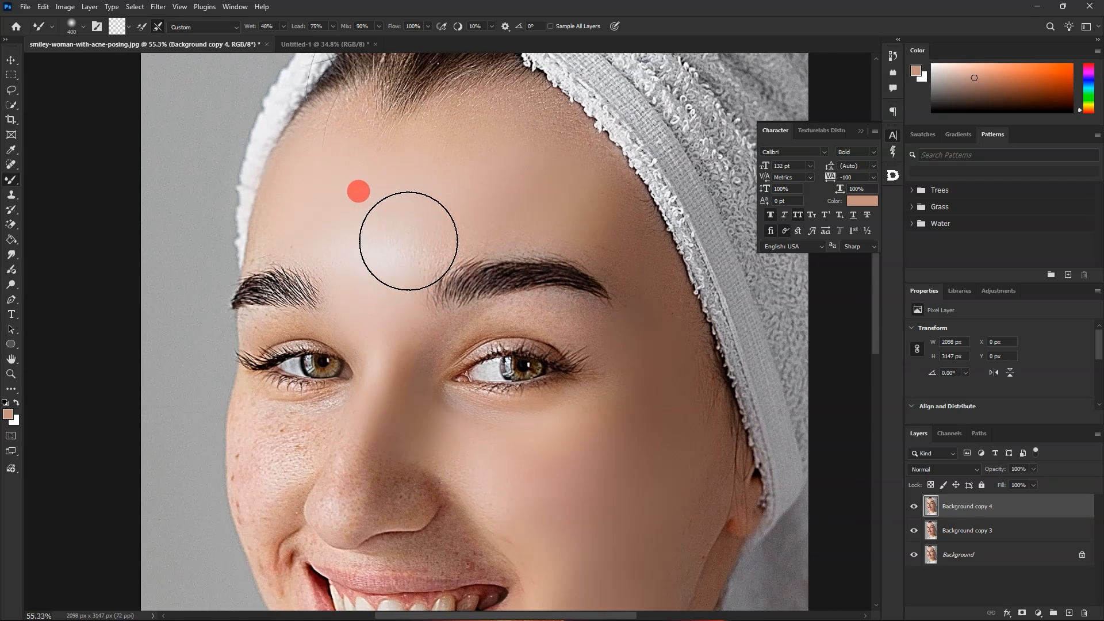
scroll(468, 207, down, 2)
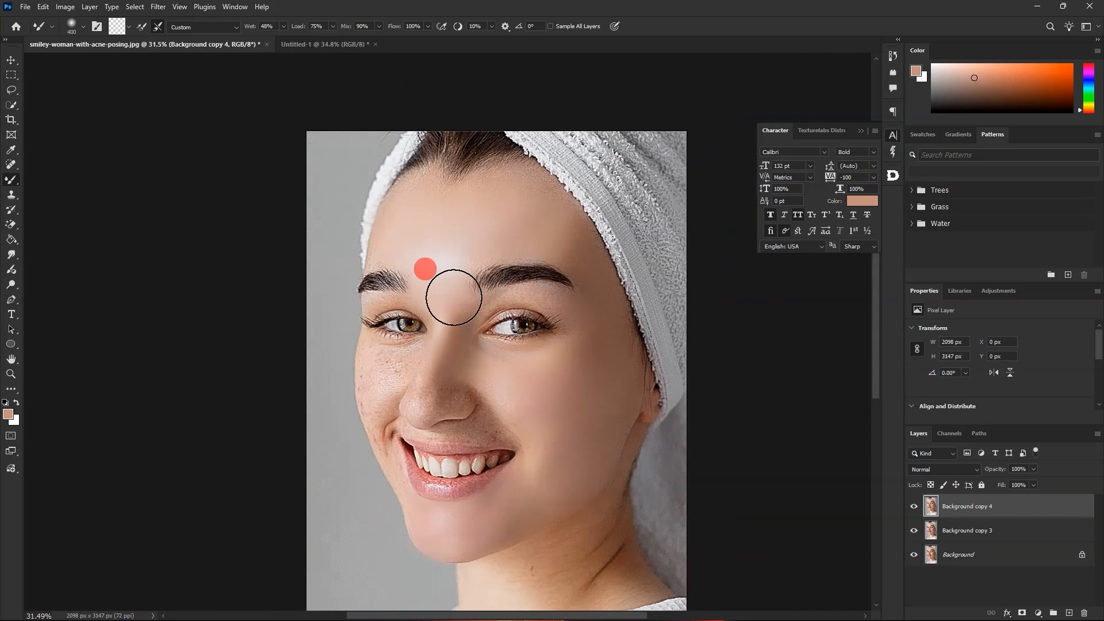
scroll(454, 295, up, 1)
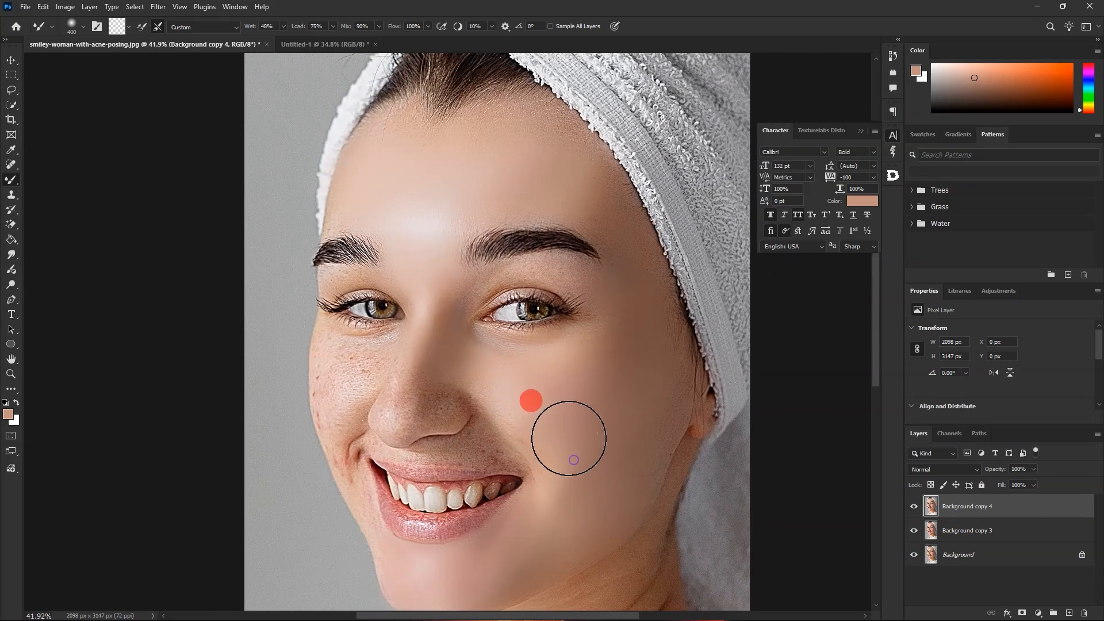
click(913, 506)
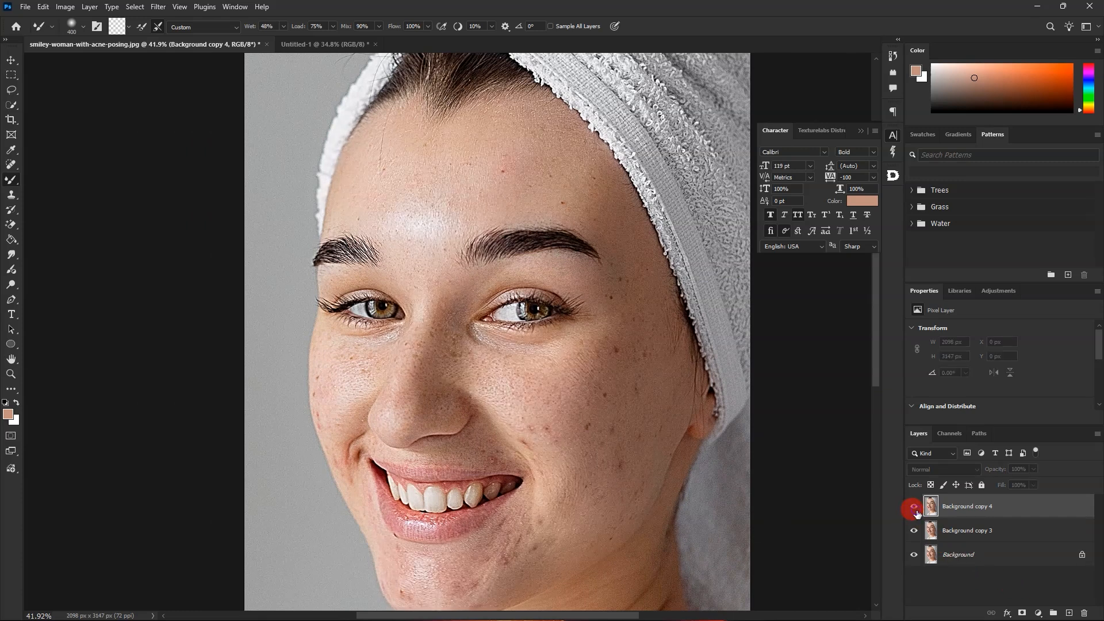
Step: Smooth the blemished cheek between the nose and the gray backdrop with a size 200 Mixer Brush, using size 150 along the outer edge
scroll(330, 316, up, 4)
key(bracketleft)
key(bracketleft)
key(bracketleft)
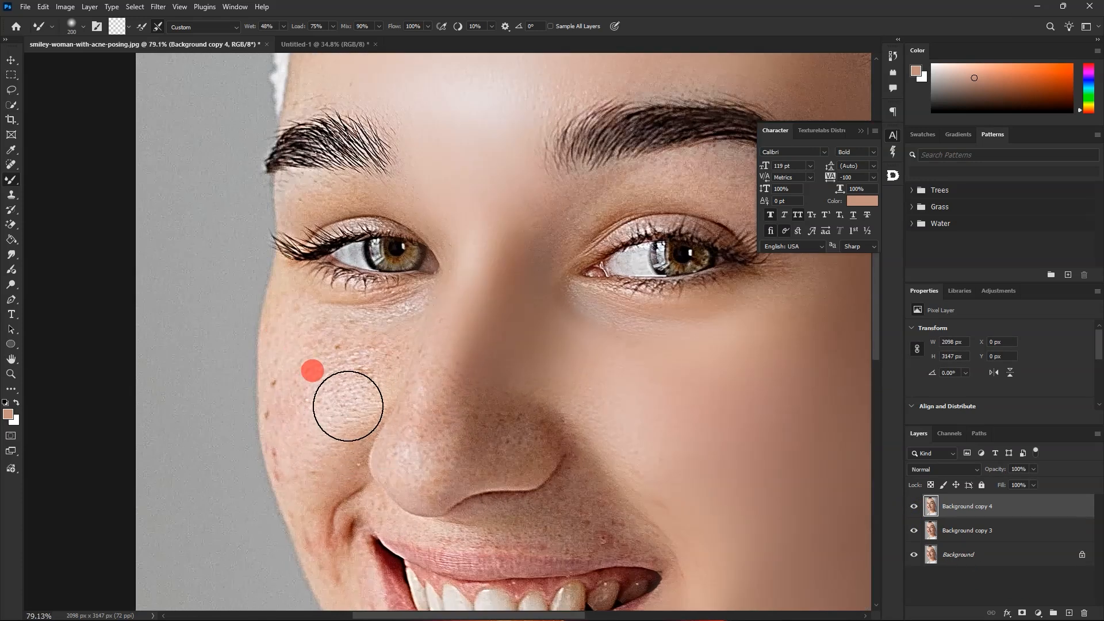
scroll(342, 397, up, 2)
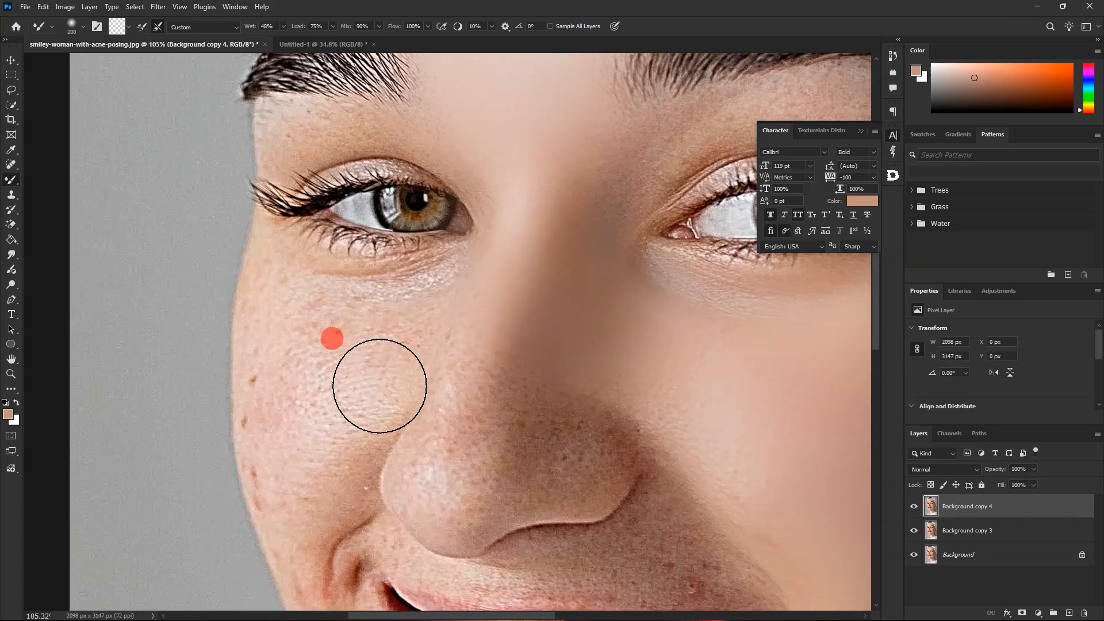
mouse_move(414, 312)
mouse_down()
mouse_move(383, 341)
mouse_move(324, 343)
mouse_move(334, 315)
mouse_move(340, 339)
mouse_move(288, 314)
mouse_move(294, 306)
mouse_move(284, 318)
mouse_move(297, 428)
mouse_move(281, 399)
mouse_up()
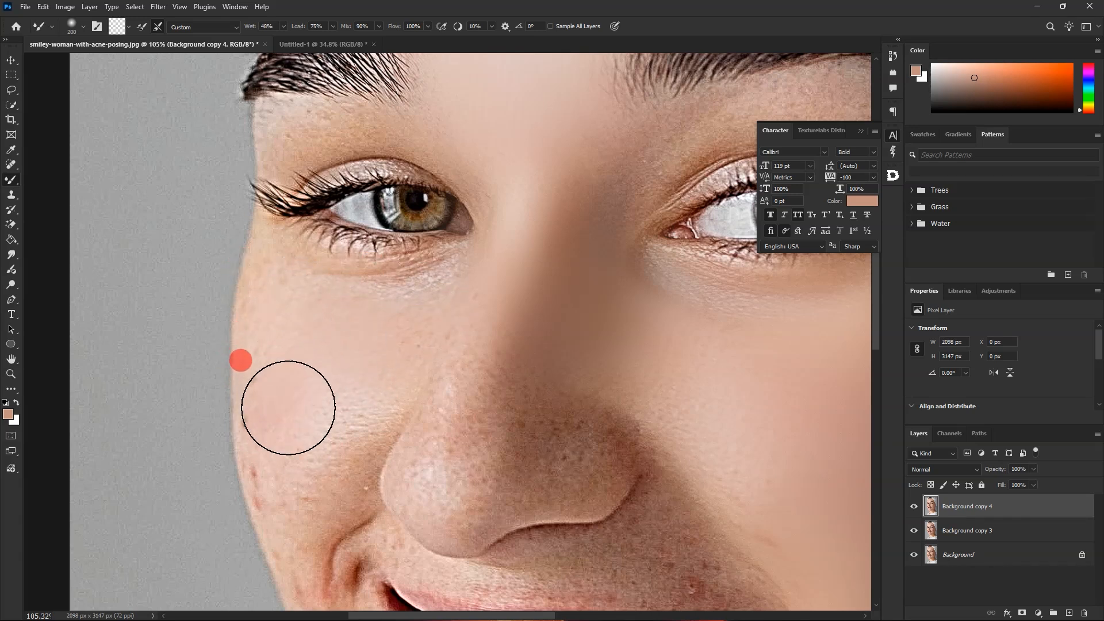
mouse_move(273, 469)
mouse_down()
mouse_move(291, 488)
mouse_move(285, 479)
mouse_move(306, 472)
mouse_move(281, 408)
mouse_move(323, 461)
mouse_move(346, 412)
mouse_move(336, 430)
mouse_move(362, 412)
mouse_move(295, 436)
mouse_move(275, 431)
mouse_move(270, 349)
mouse_move(288, 299)
mouse_move(291, 514)
mouse_move(309, 436)
mouse_up()
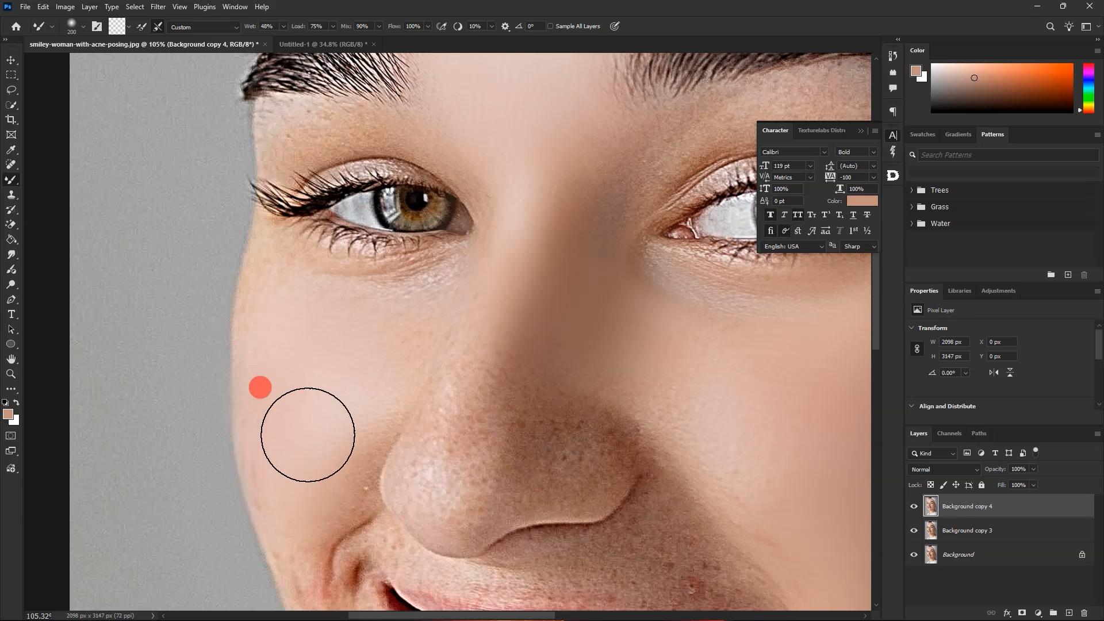
scroll(288, 402, up, 2)
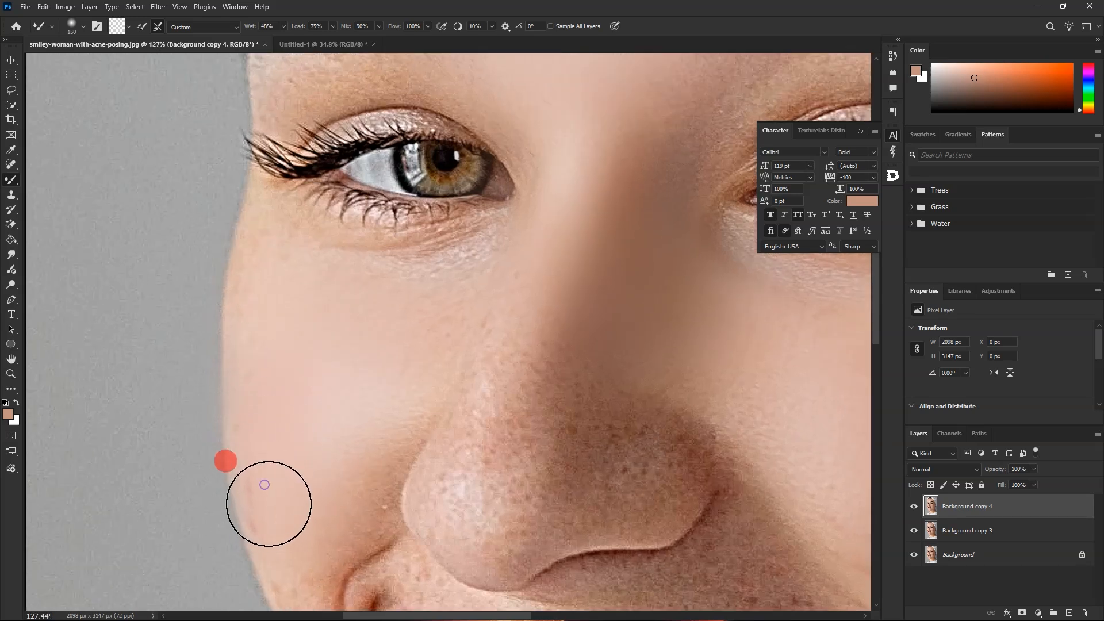
scroll(435, 472, down, 2)
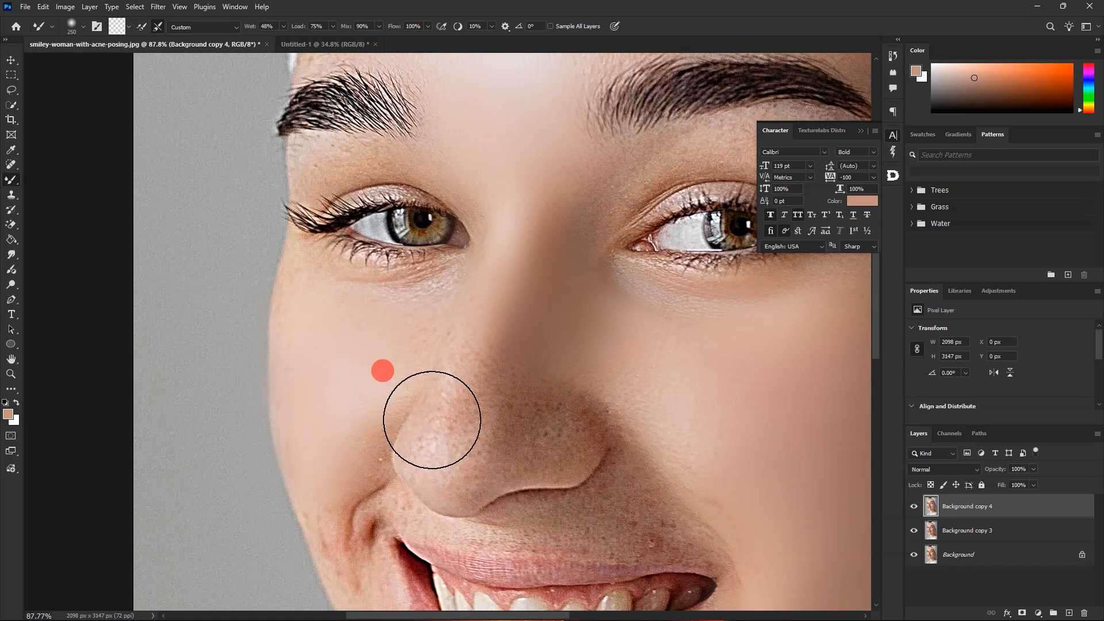
Step: Blend away the freckles on the nose tip and nostrils with the Mixer Brush, up to size 250
scroll(456, 468, up, 2)
mouse_move(434, 452)
mouse_down()
mouse_move(459, 456)
mouse_move(445, 468)
mouse_move(439, 447)
mouse_move(485, 335)
mouse_move(564, 427)
mouse_move(583, 415)
mouse_move(569, 416)
mouse_move(572, 428)
mouse_move(329, 412)
mouse_move(311, 420)
mouse_move(300, 405)
mouse_move(328, 387)
mouse_move(325, 399)
mouse_move(357, 308)
mouse_move(424, 254)
mouse_move(426, 269)
mouse_move(587, 364)
mouse_move(695, 416)
mouse_move(730, 409)
mouse_move(703, 399)
mouse_move(695, 380)
mouse_move(750, 465)
mouse_move(743, 445)
mouse_move(791, 447)
mouse_move(625, 353)
mouse_up()
scroll(609, 311, down, 7)
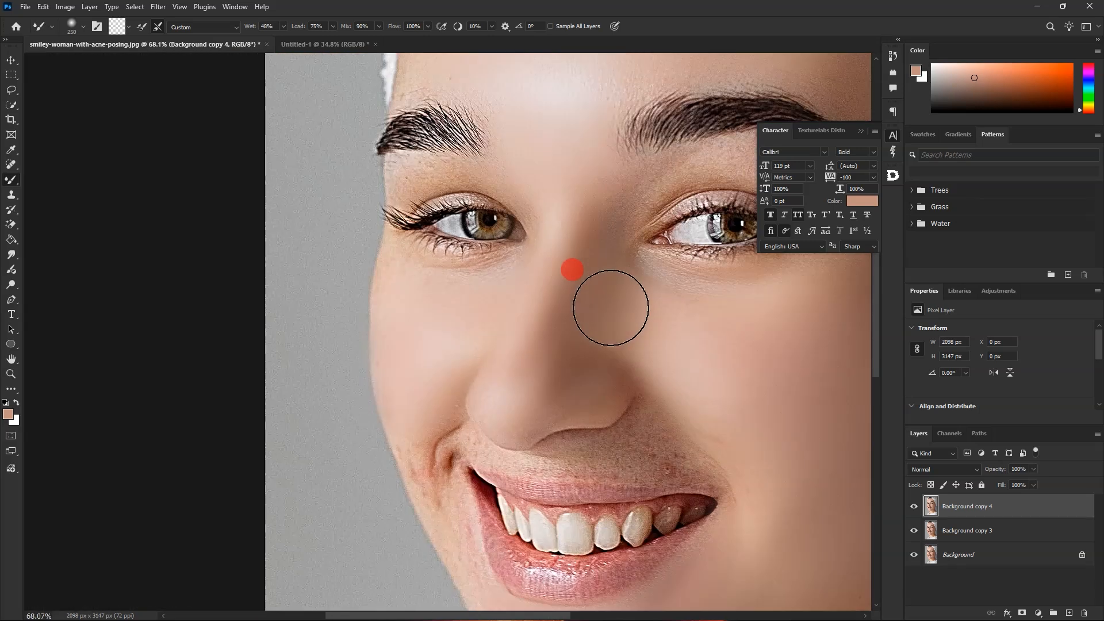
Step: Smooth the skin between nose and upper lip and around the mouth corner crease with a size 150 brush
scroll(579, 390, up, 5)
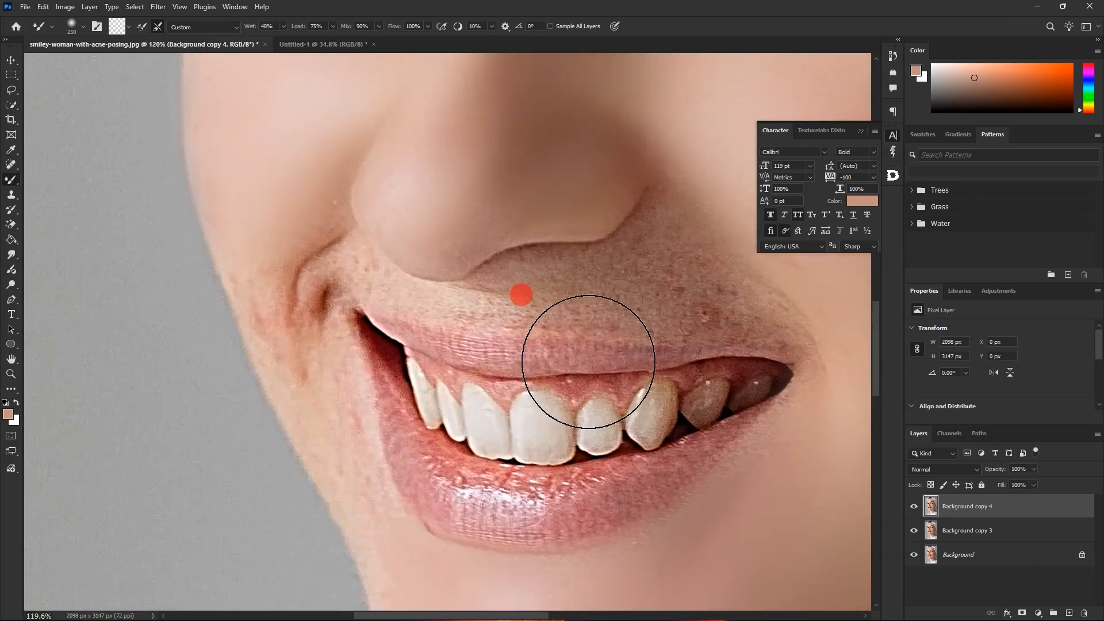
key(bracketleft)
key(bracketleft)
key(bracketleft)
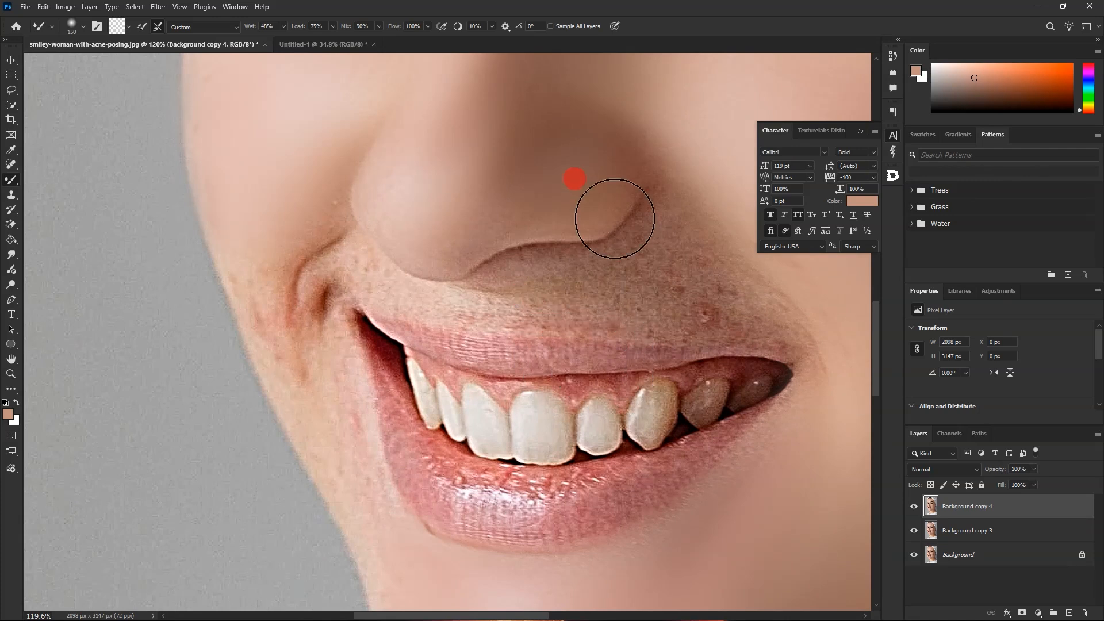
scroll(632, 236, up, 1)
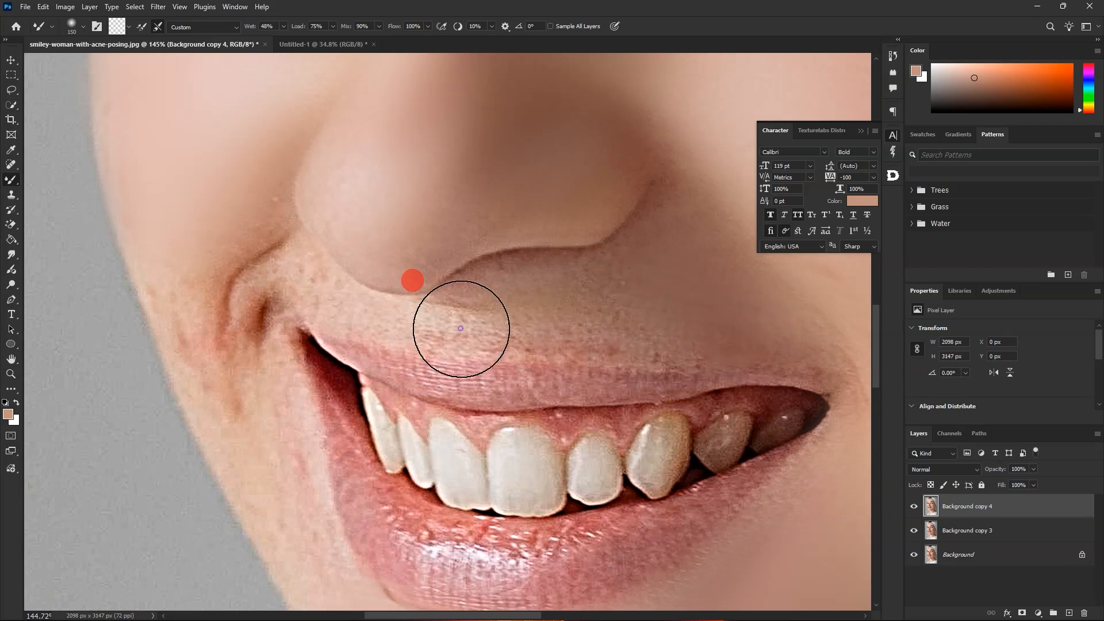
mouse_move(259, 327)
mouse_down()
mouse_move(235, 412)
mouse_move(231, 377)
mouse_move(262, 403)
mouse_move(177, 348)
mouse_move(191, 328)
mouse_move(184, 353)
mouse_move(176, 289)
mouse_move(229, 220)
mouse_move(247, 220)
mouse_move(234, 240)
mouse_move(232, 190)
mouse_move(258, 308)
mouse_move(292, 300)
mouse_move(287, 292)
mouse_move(284, 304)
mouse_move(298, 301)
mouse_move(287, 296)
mouse_move(300, 283)
mouse_move(334, 298)
mouse_move(308, 280)
mouse_move(350, 421)
mouse_move(293, 369)
mouse_move(318, 434)
mouse_move(311, 414)
mouse_move(317, 424)
mouse_move(322, 394)
mouse_up()
Step: Compare the whole retouched face with the original by toggling the visibility of the Background copy 4 layer
scroll(330, 296, down, 5)
scroll(371, 399, down, 4)
scroll(398, 384, down, 2)
scroll(426, 316, up, 3)
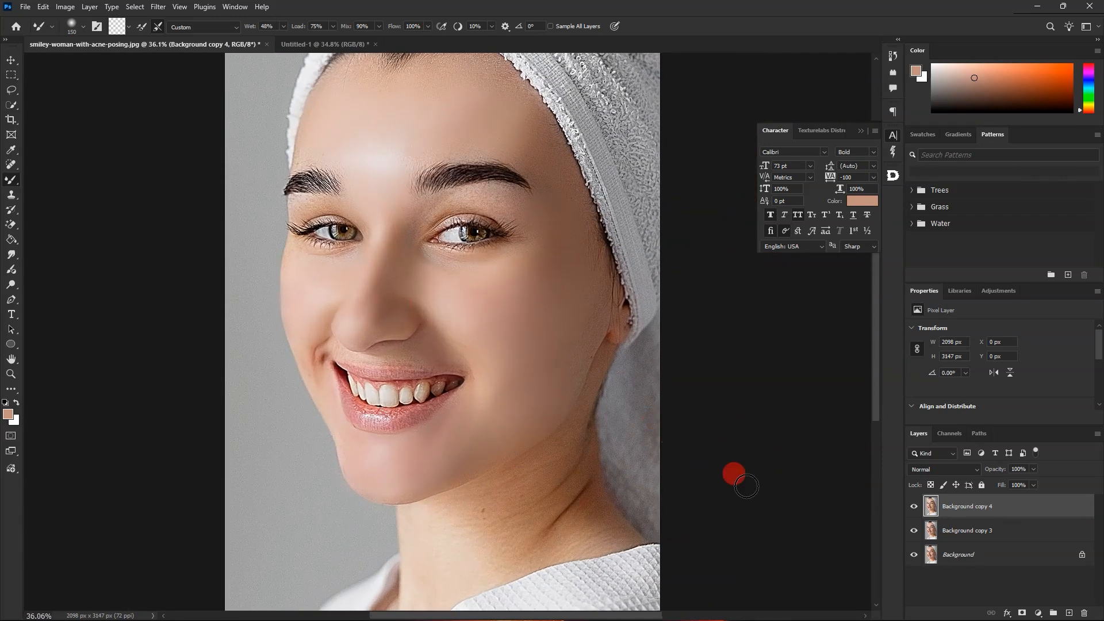
click(908, 507)
click(909, 508)
click(909, 509)
click(909, 508)
Step: Smooth the spots and skin texture on the neck with the Mixer Brush at size 300
scroll(423, 184, up, 2)
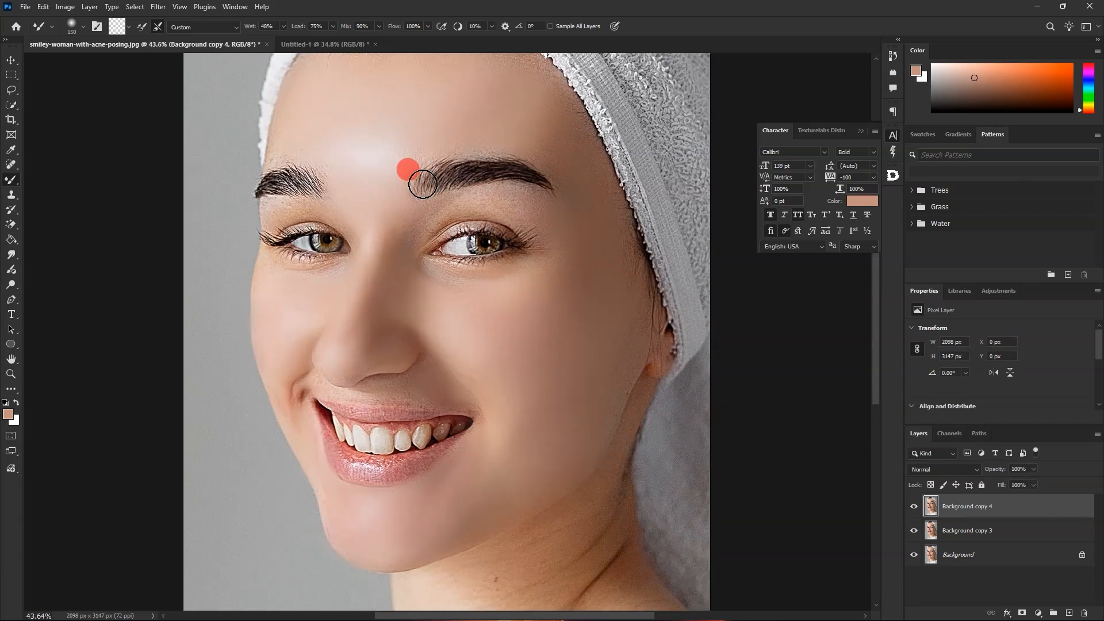
scroll(395, 215, down, 3)
scroll(493, 501, up, 5)
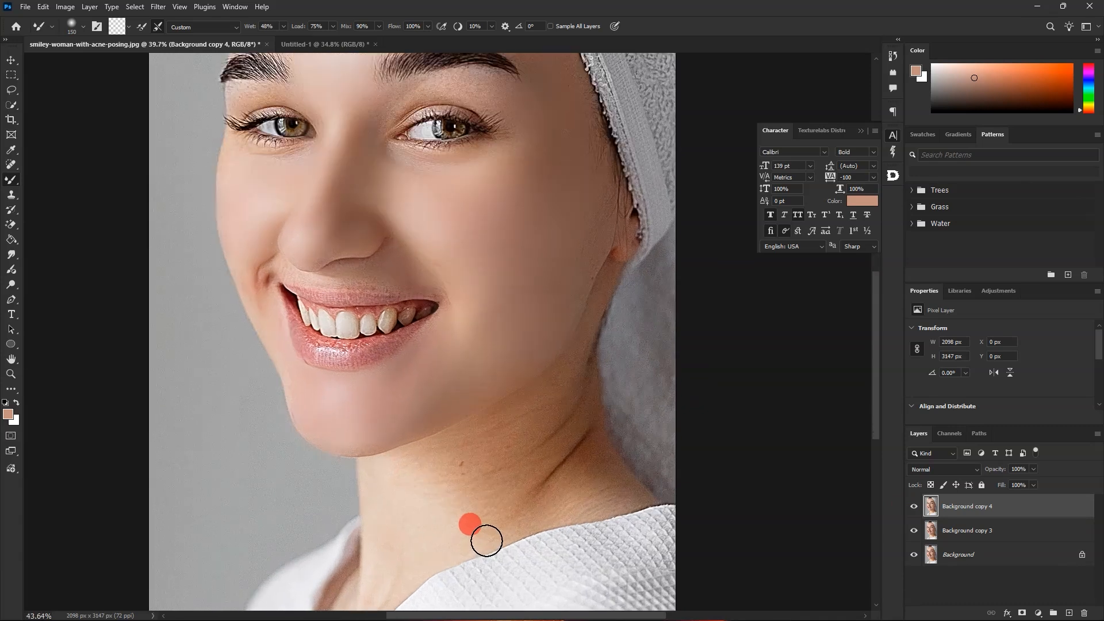
key(bracketright)
key(bracketright)
key(bracketright)
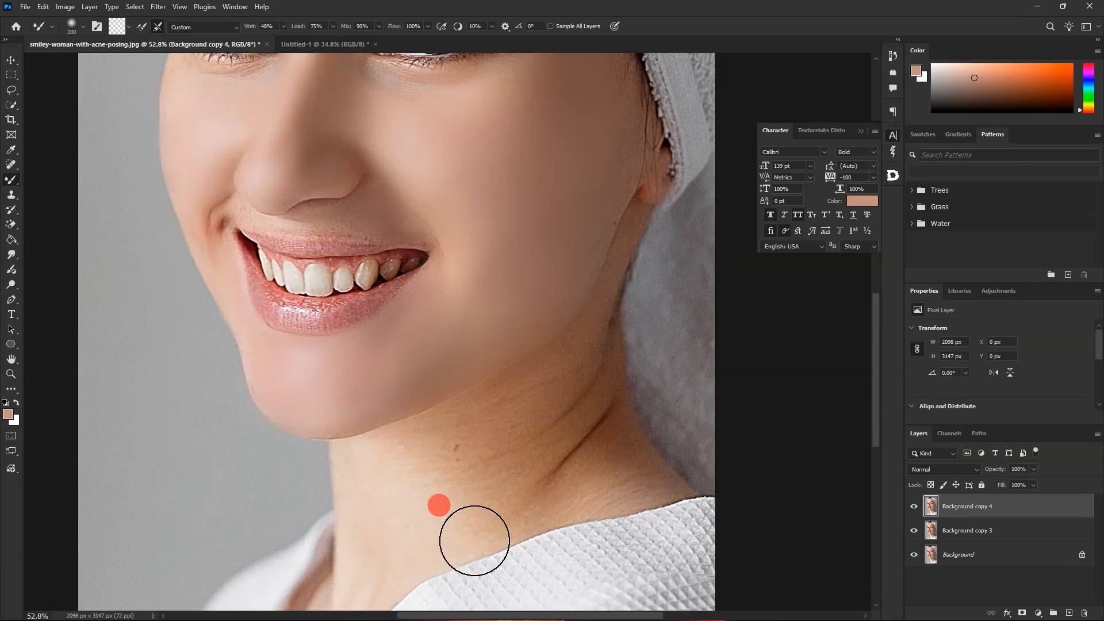
scroll(474, 540, up, 2)
mouse_move(495, 412)
mouse_down()
mouse_move(545, 397)
mouse_move(588, 352)
mouse_move(621, 431)
mouse_move(646, 450)
mouse_move(642, 463)
mouse_move(464, 486)
mouse_move(434, 480)
mouse_move(444, 451)
mouse_move(475, 493)
mouse_move(526, 496)
mouse_move(360, 538)
mouse_move(385, 509)
mouse_move(370, 544)
mouse_move(374, 490)
mouse_move(396, 457)
mouse_move(495, 509)
mouse_move(521, 498)
mouse_move(524, 468)
mouse_move(480, 522)
mouse_move(612, 480)
mouse_move(635, 463)
mouse_move(543, 502)
mouse_move(638, 447)
mouse_up()
Step: Check the smoothed neck and face against the original by hiding and showing Background copy 4
scroll(567, 381, down, 7)
scroll(589, 250, up, 1)
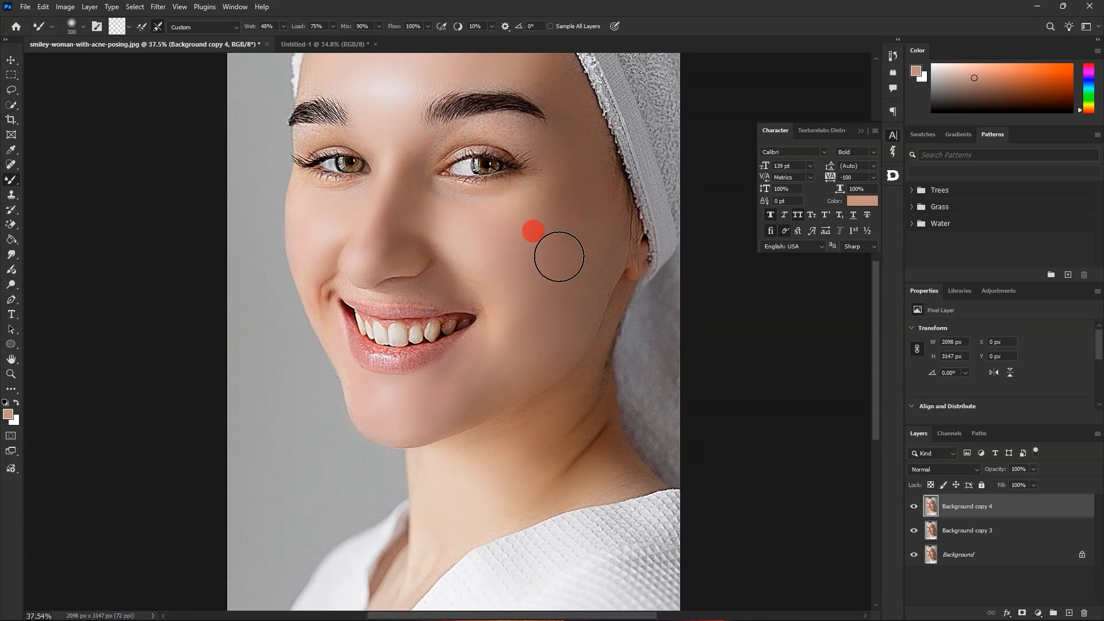
click(914, 505)
click(914, 506)
Step: Move the Background copy 3 layer above Background copy 4 in the layer stack
scroll(318, 175, up, 6)
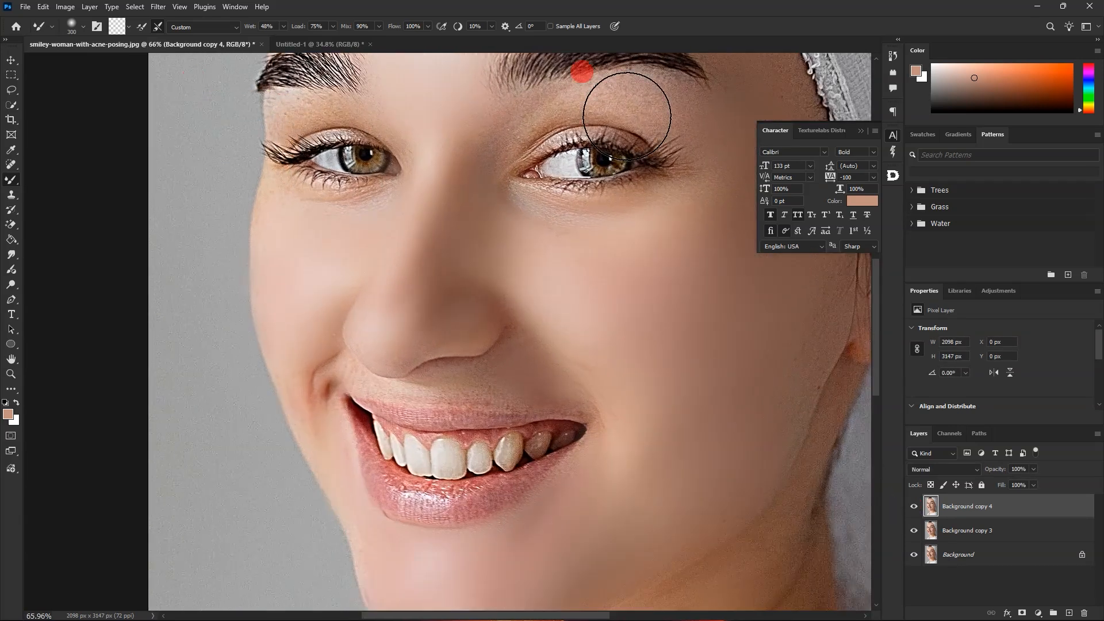
click(981, 532)
mouse_move(975, 536)
mouse_down()
mouse_move(1011, 531)
mouse_move(998, 505)
mouse_move(996, 522)
mouse_move(995, 502)
mouse_up()
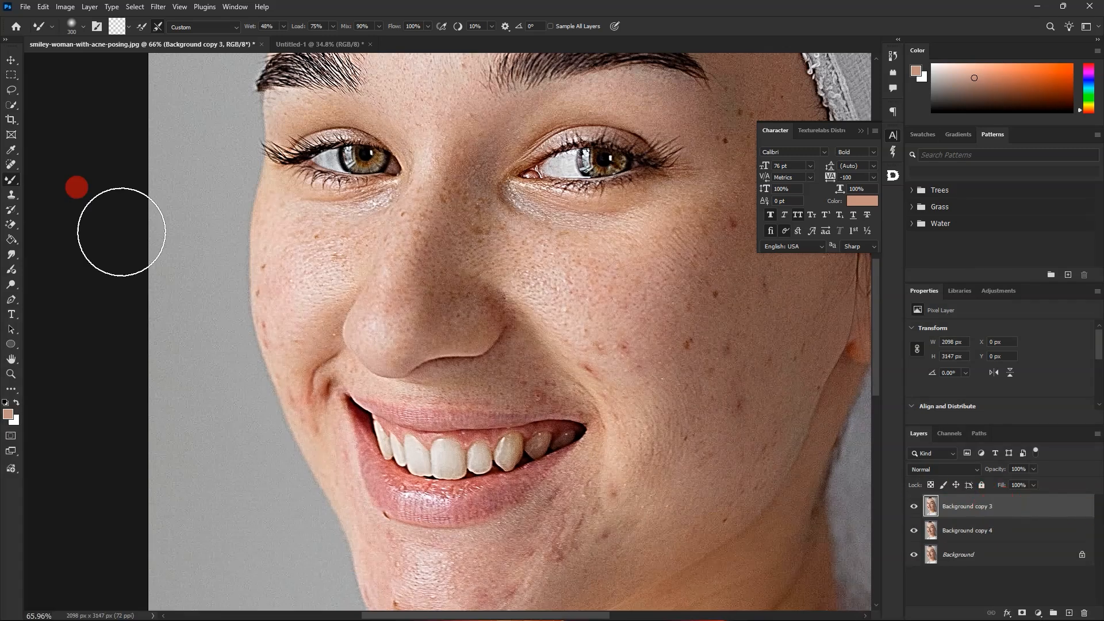
Step: Convert the Background copy 3 layer to grayscale with a Black & White adjustment using the Default preset
click(65, 7)
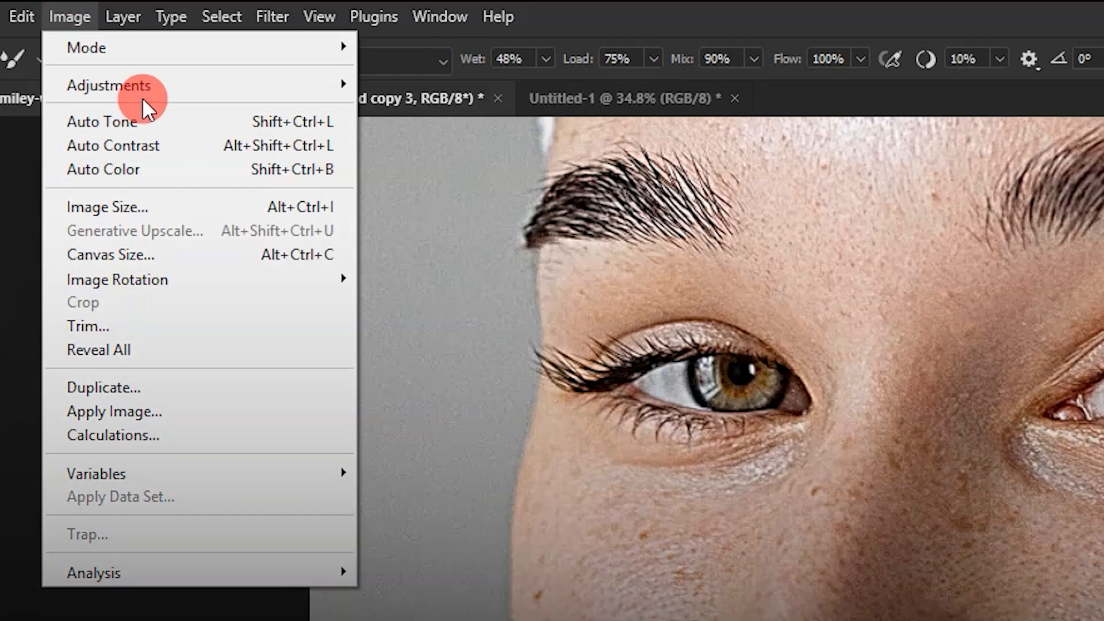
mouse_move(140, 90)
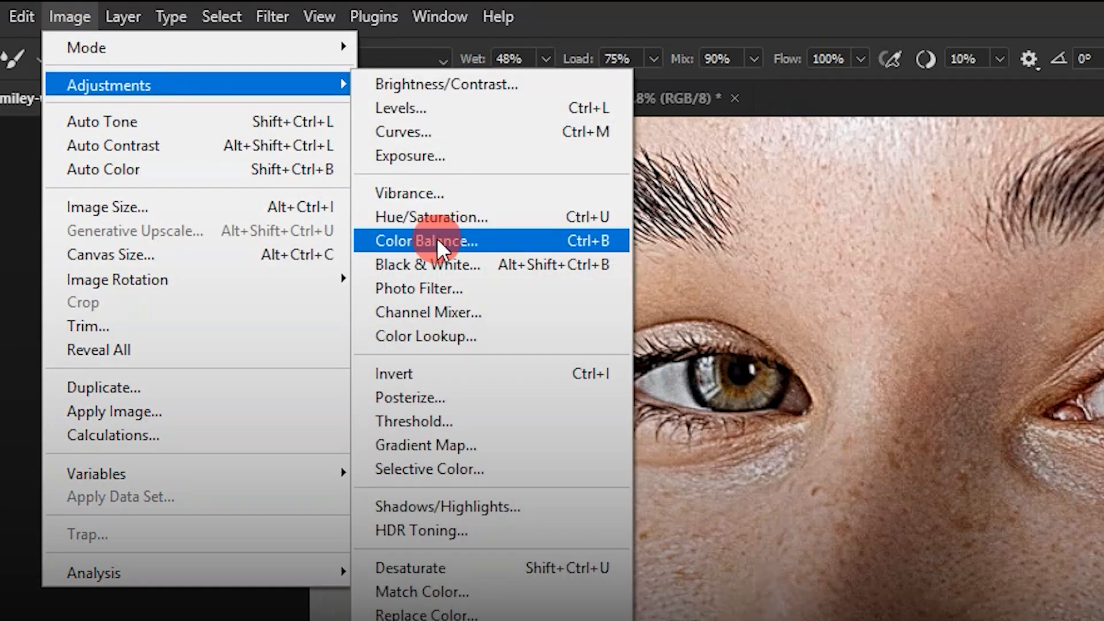
click(553, 261)
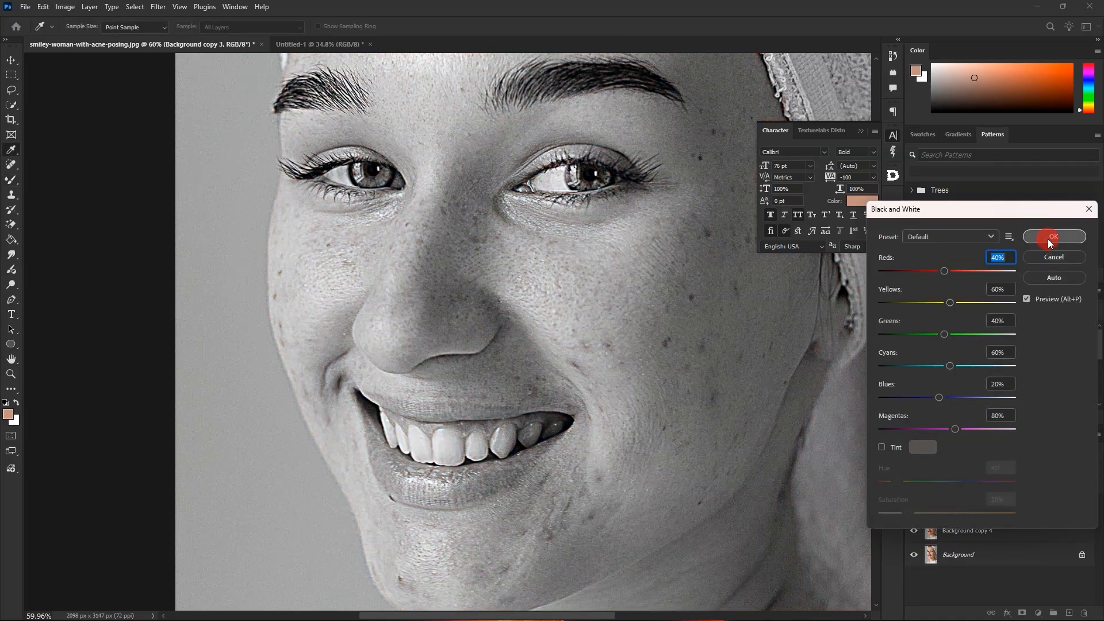
click(1049, 238)
key(b)
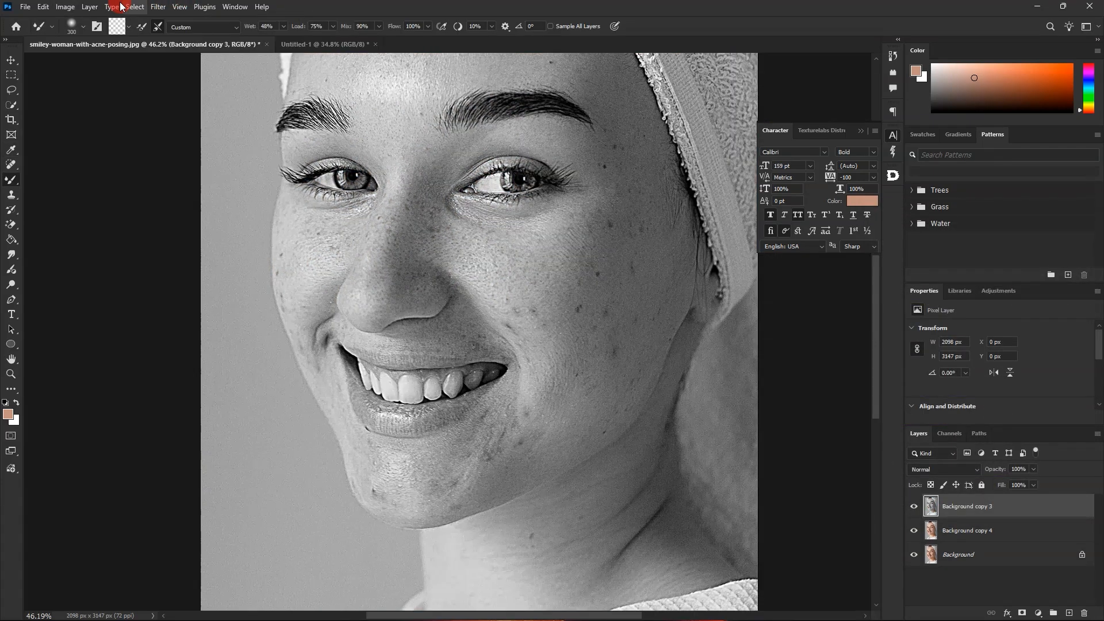
Step: Apply a High Pass filter with a radius of about 2 pixels to the Background copy 3 layer
click(158, 7)
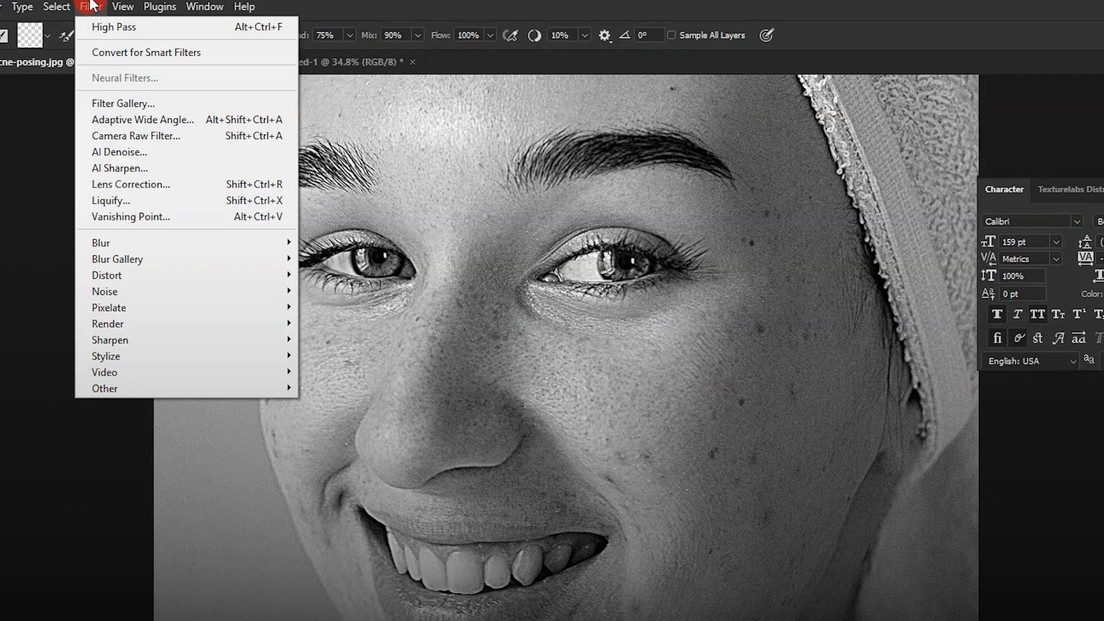
mouse_move(160, 384)
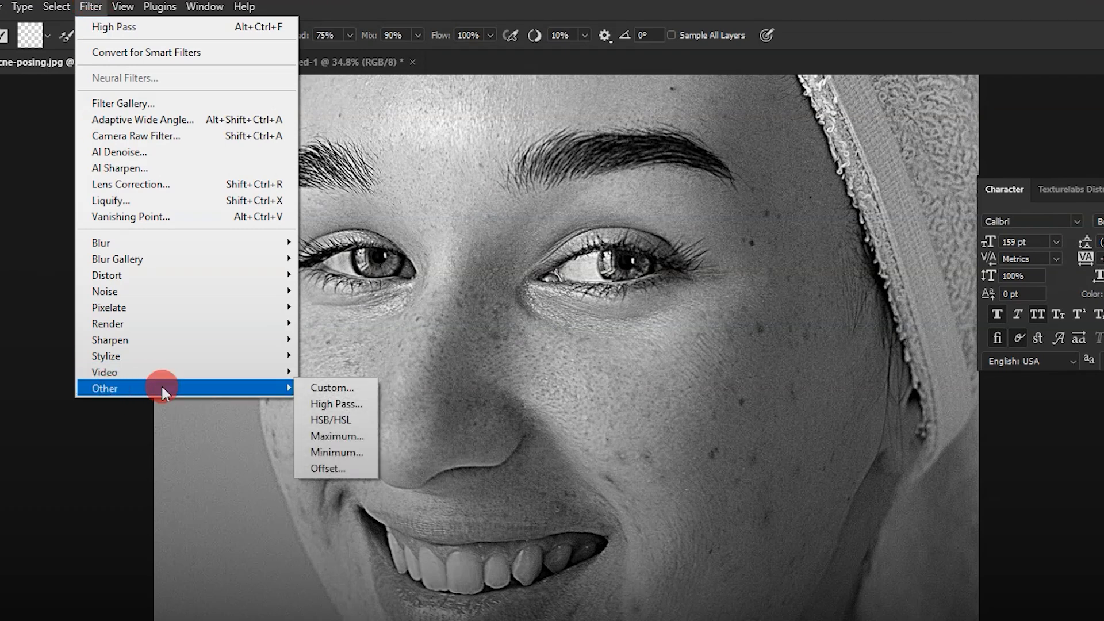
click(354, 404)
drag(629, 444, 562, 453)
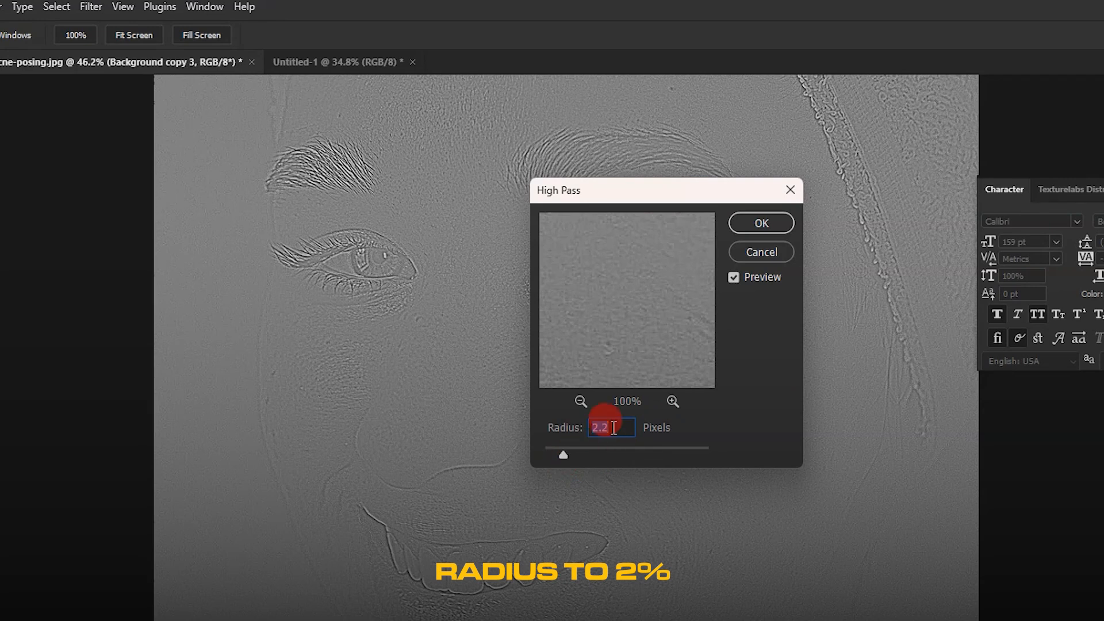
key(Return)
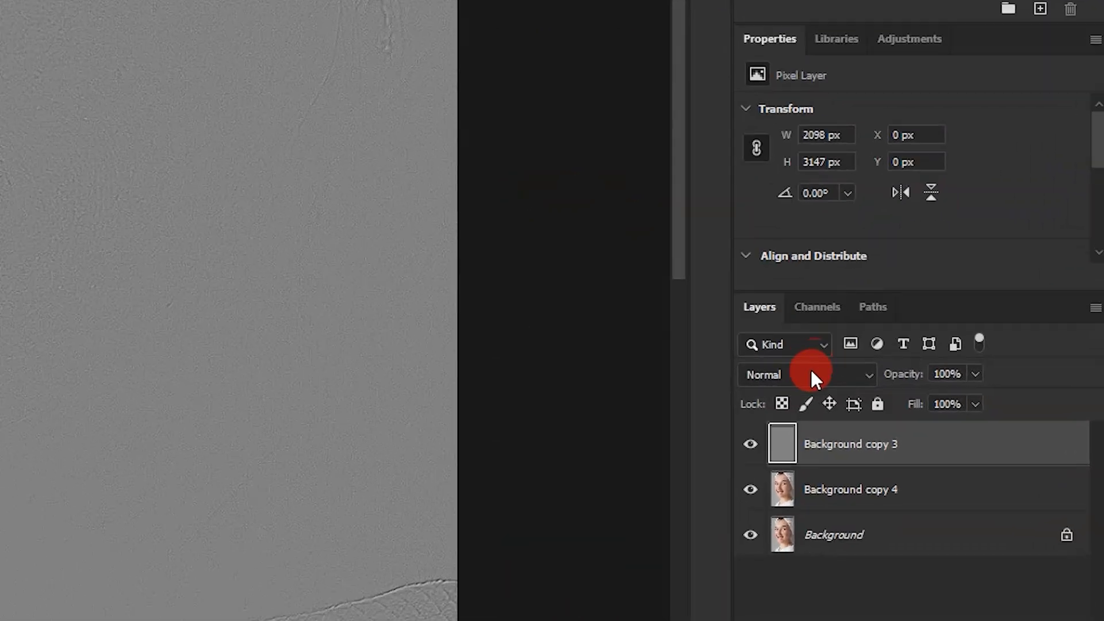
Step: Set the blend mode of the Background copy 3 layer to Linear Light and switch to the Move tool
click(948, 469)
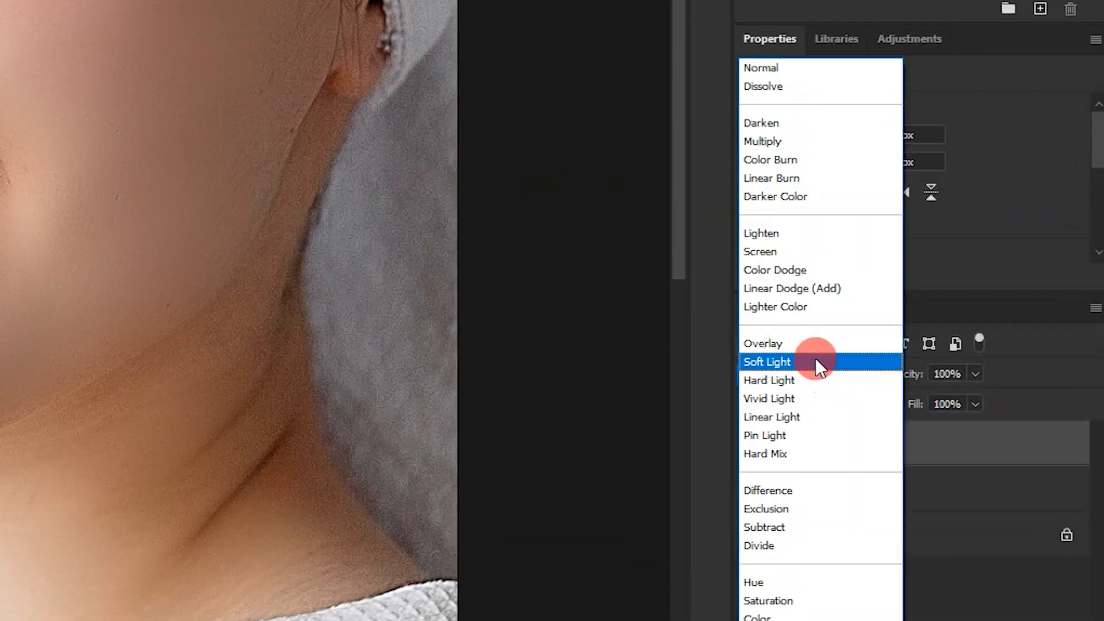
click(749, 422)
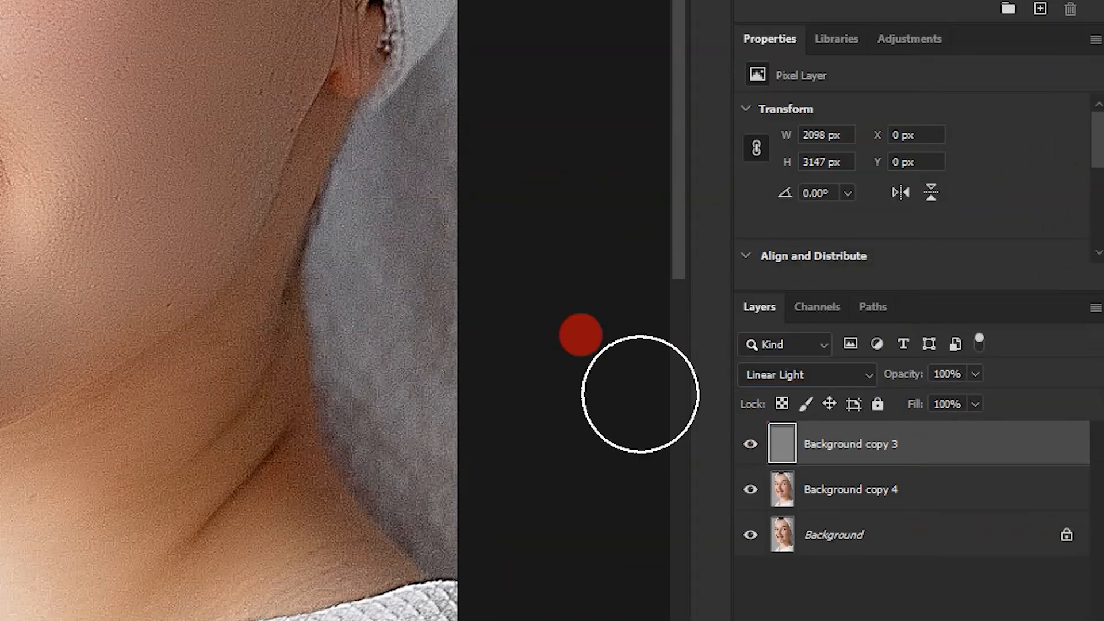
click(13, 59)
Step: Examine the skin texture and retouching by toggling the visibility of Background copy 3 and Background copy 4, leaving both layers shown
scroll(404, 305, down, 4)
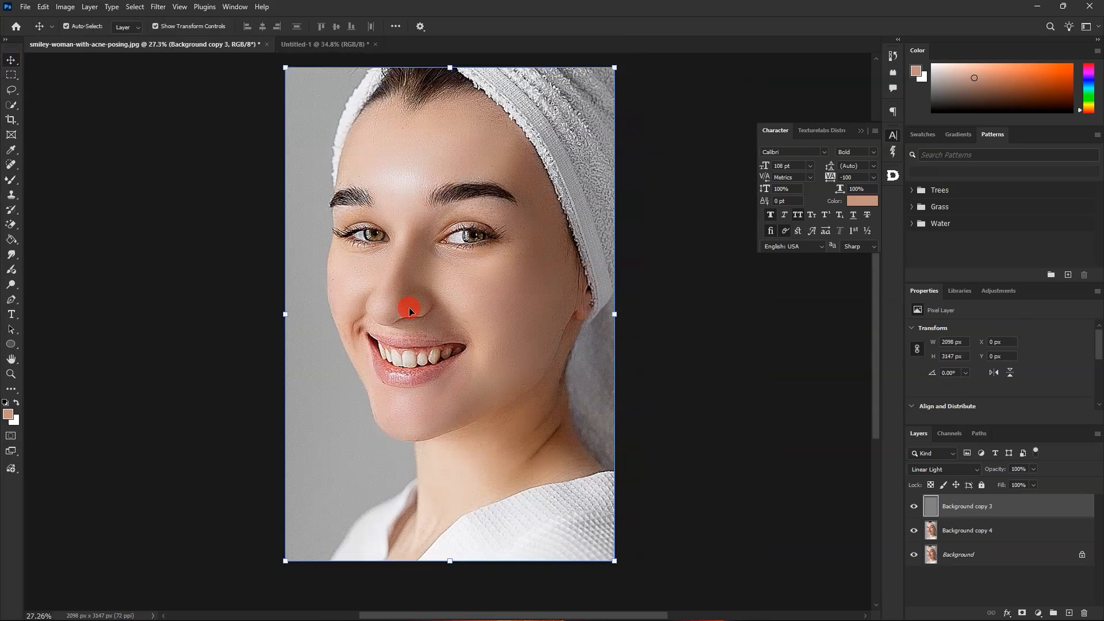
scroll(408, 298, up, 5)
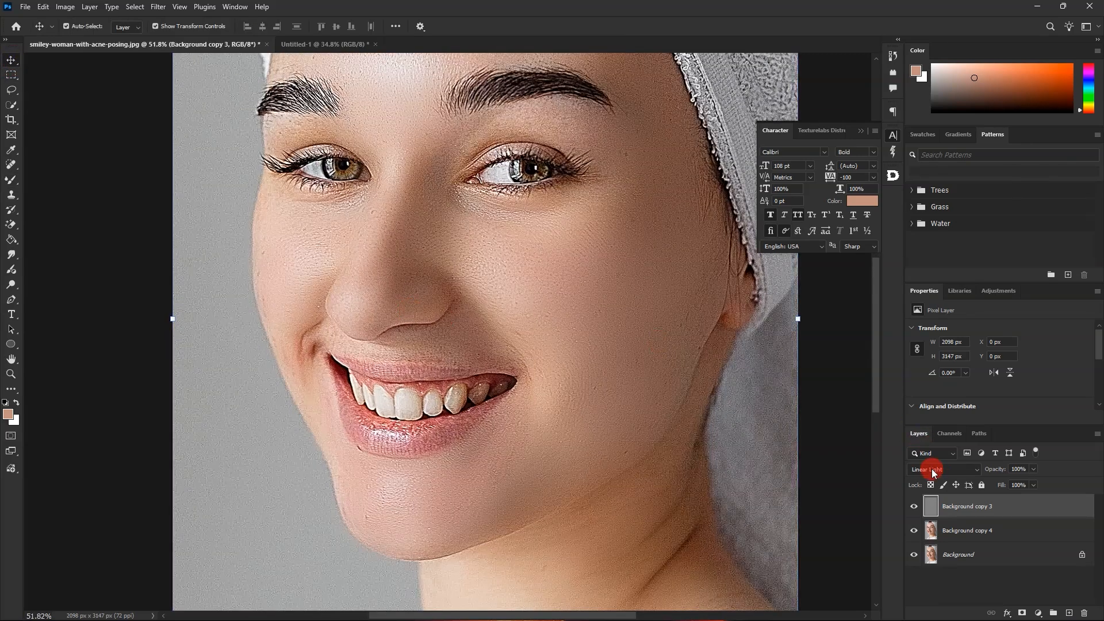
click(911, 506)
click(911, 506)
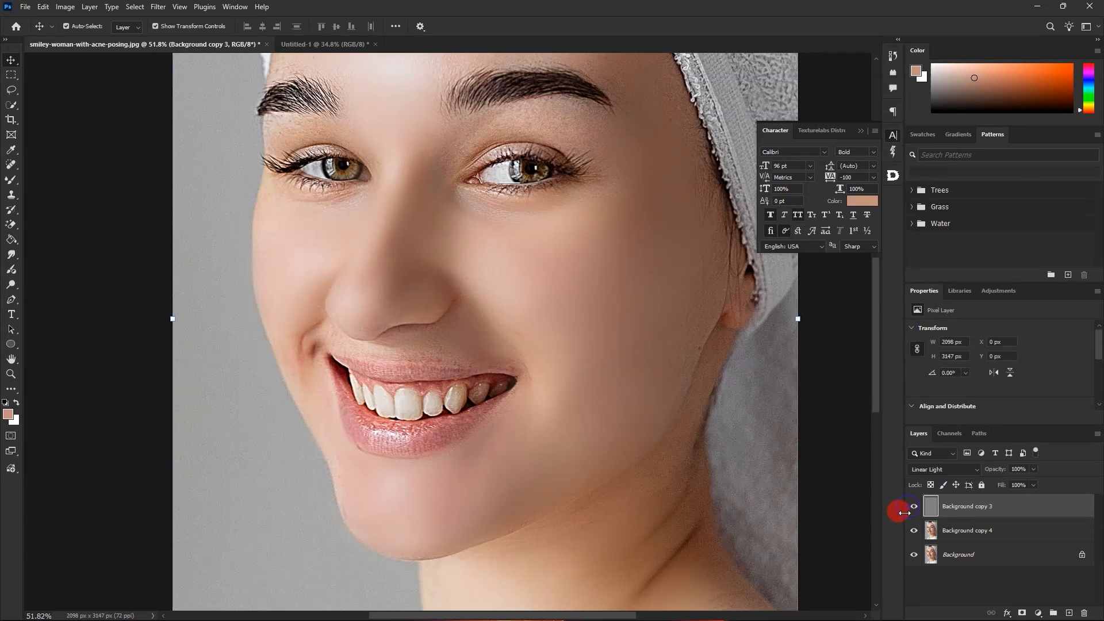
click(914, 529)
click(914, 506)
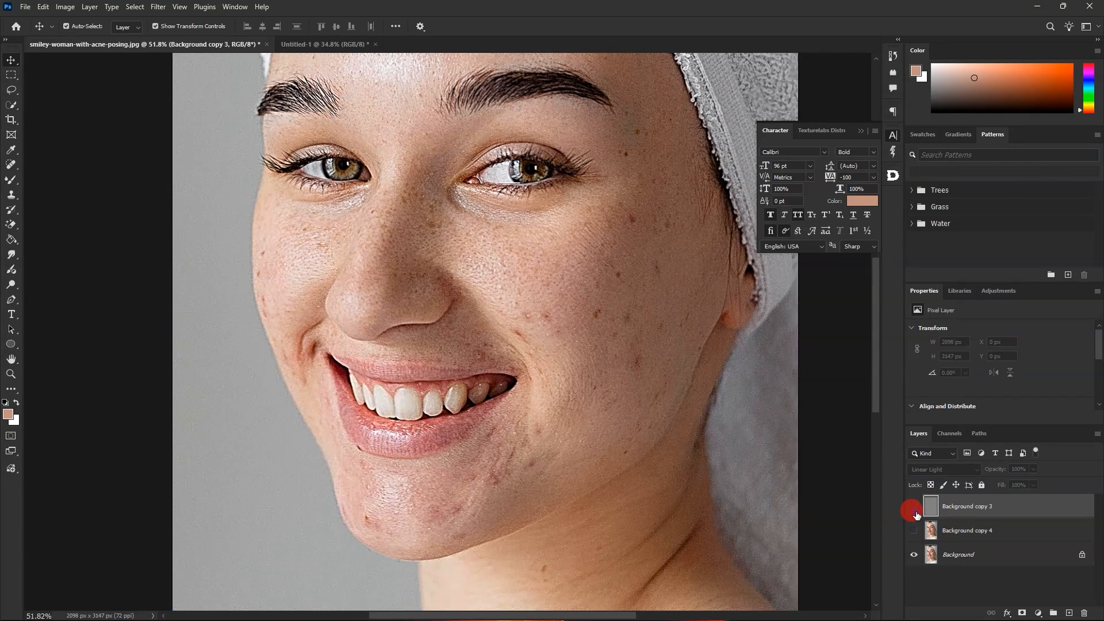
click(914, 530)
click(912, 506)
click(912, 529)
click(912, 529)
click(912, 529)
click(913, 507)
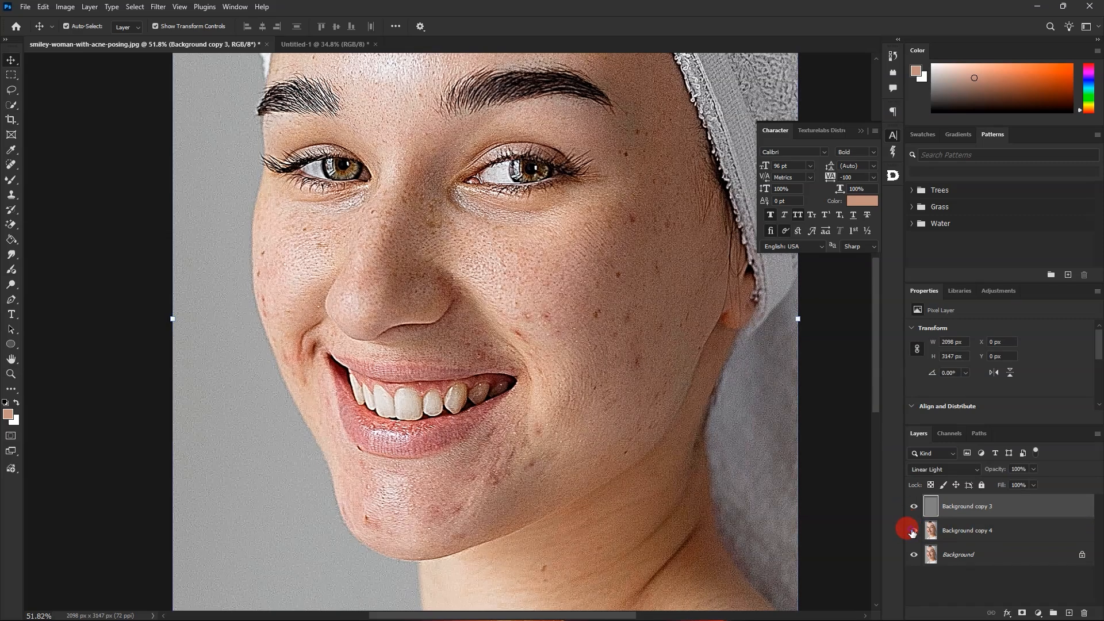
click(913, 530)
Step: Choose the Spot Healing Brush and reduce its size to 45 px for retouching small marks on the face
scroll(598, 339, down, 3)
scroll(495, 347, up, 6)
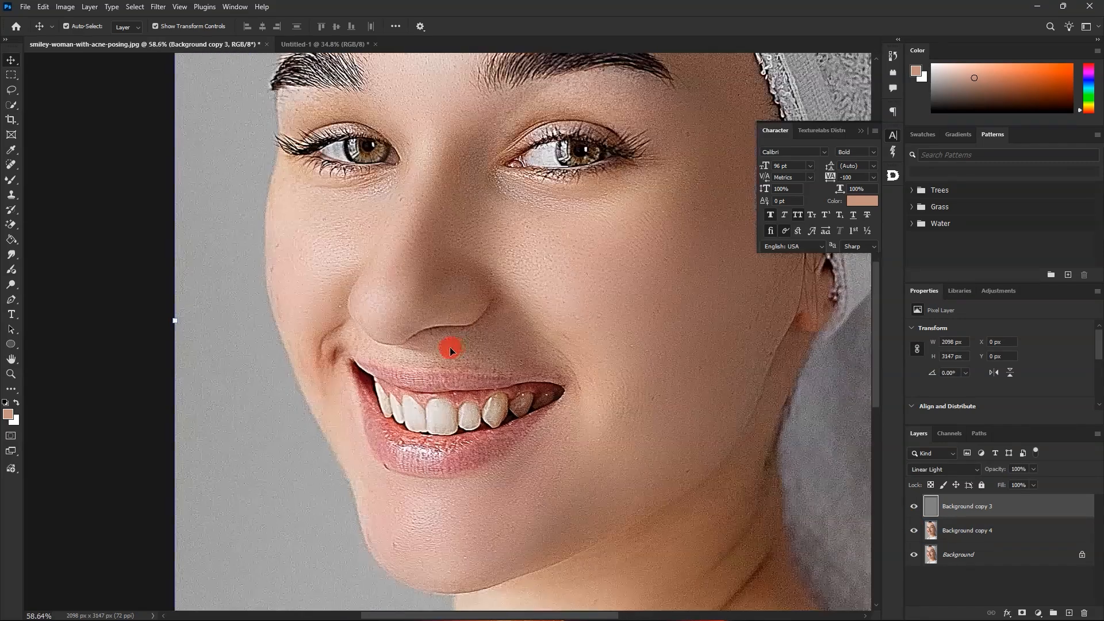
scroll(234, 266, up, 2)
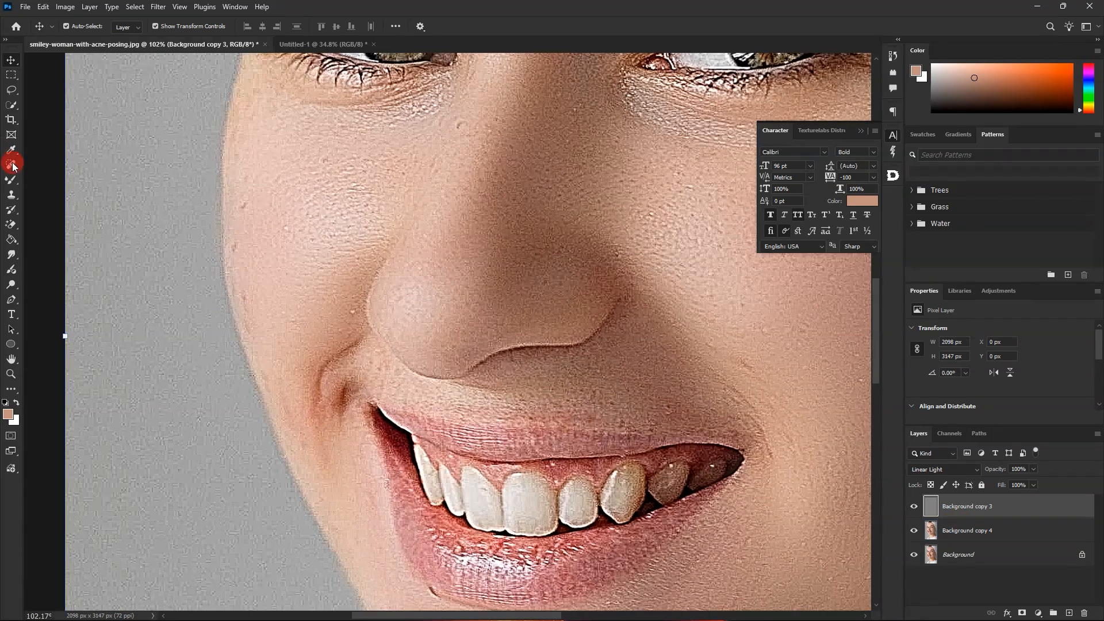
click(10, 165)
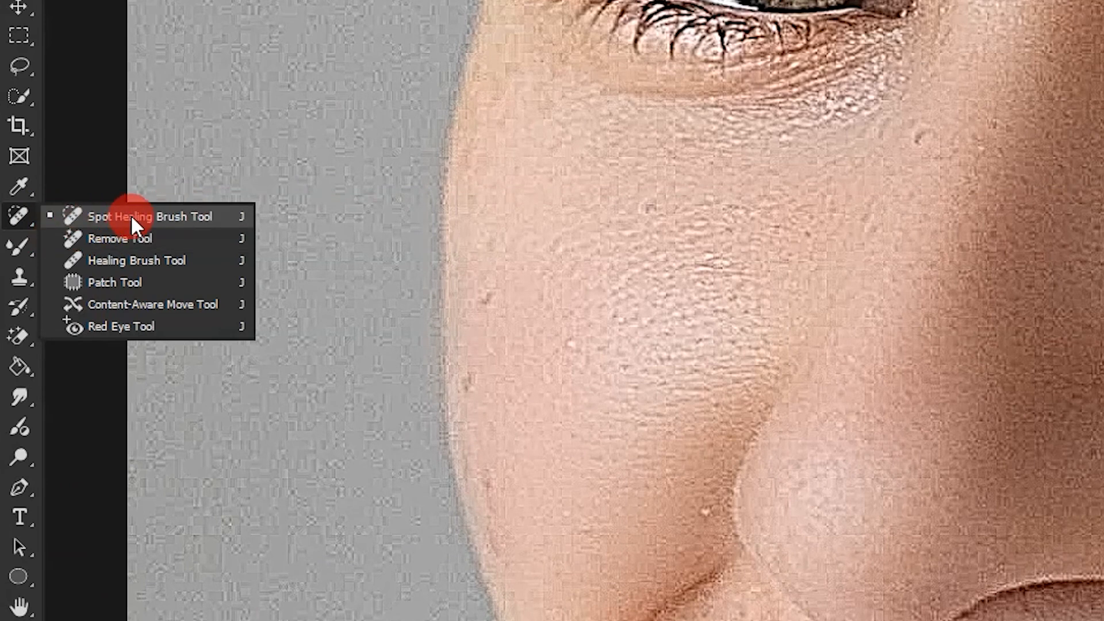
click(213, 225)
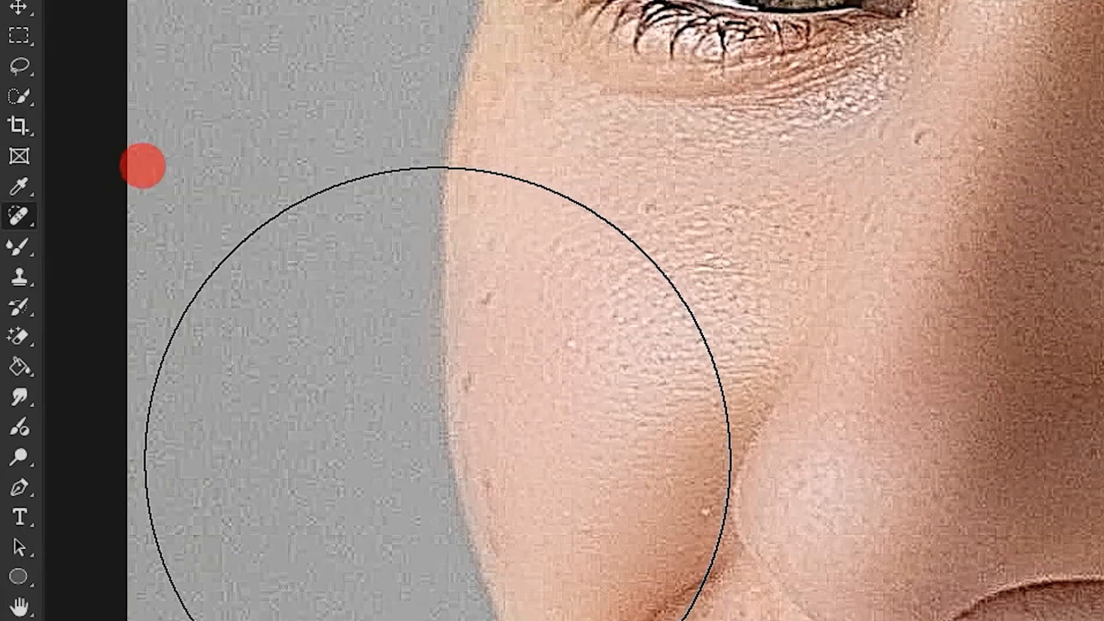
key(bracketleft)
key(bracketleft)
key(bracketleft)
key(bracketleft)
key(bracketleft)
key(bracketleft)
key(bracketleft)
key(bracketleft)
key(bracketleft)
key(bracketleft)
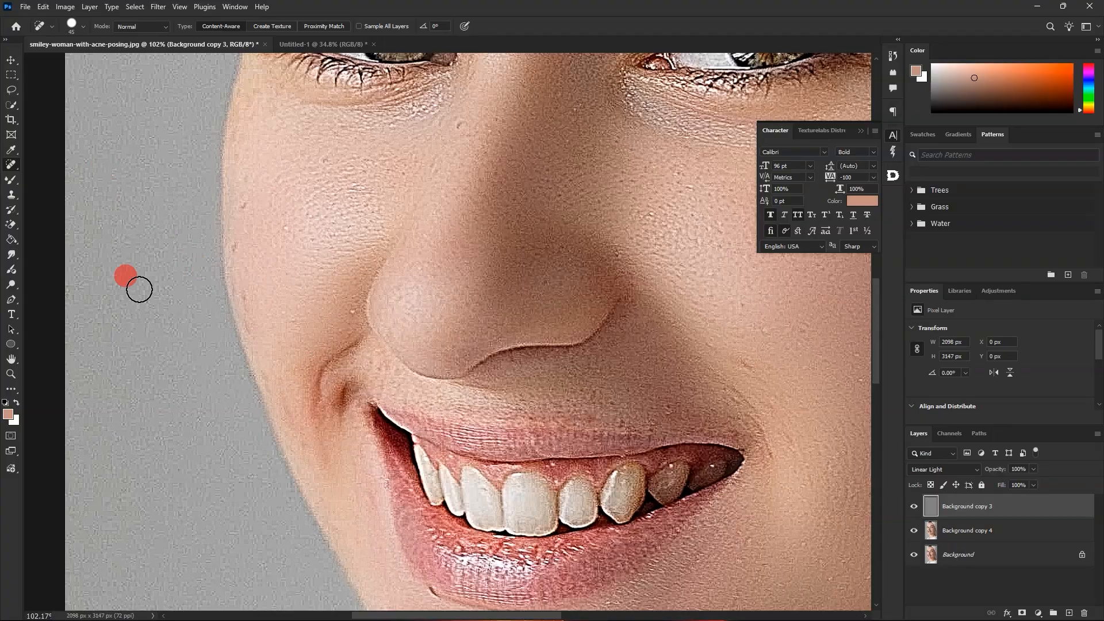
Step: Heal the two small marks along the outer edge of the cheek beside the grey background and the mark below the lower lip
click(244, 209)
click(250, 307)
click(427, 584)
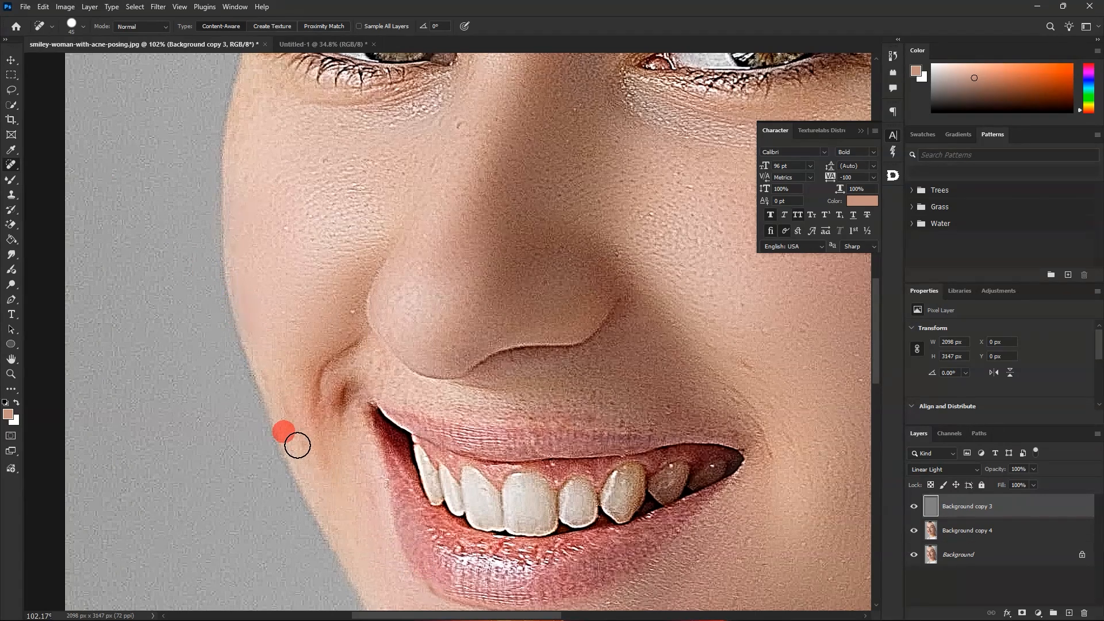
scroll(310, 342, down, 1)
scroll(460, 316, down, 3)
scroll(579, 180, up, 3)
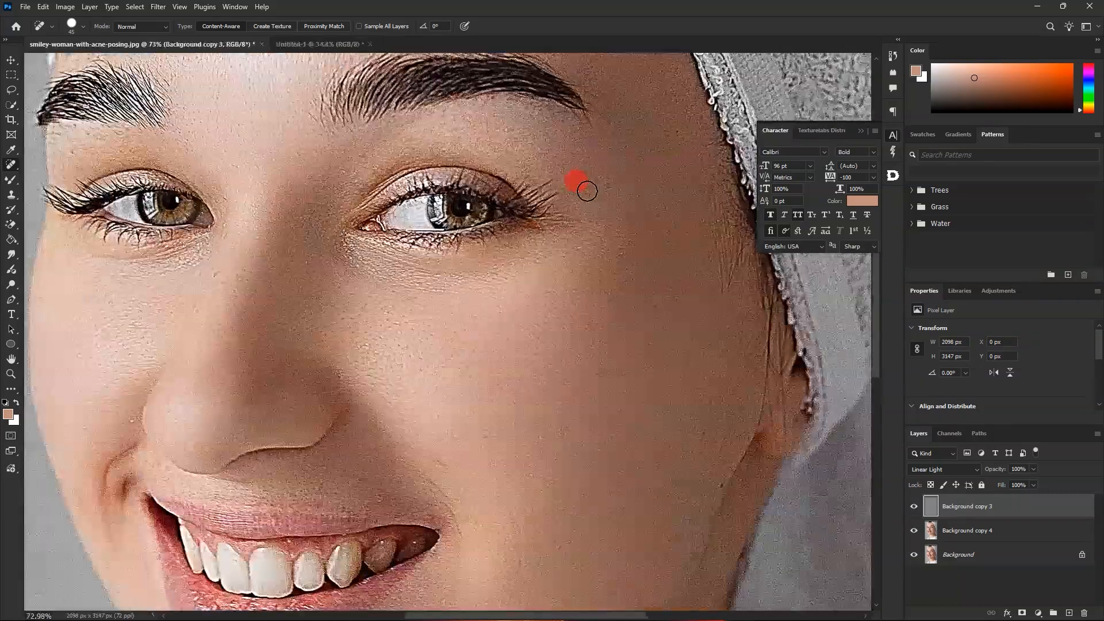
Step: Merge Background copy 3 down into Background copy 4 and compare the retouched face with the original by toggling the merged layer's visibility
scroll(562, 288, down, 5)
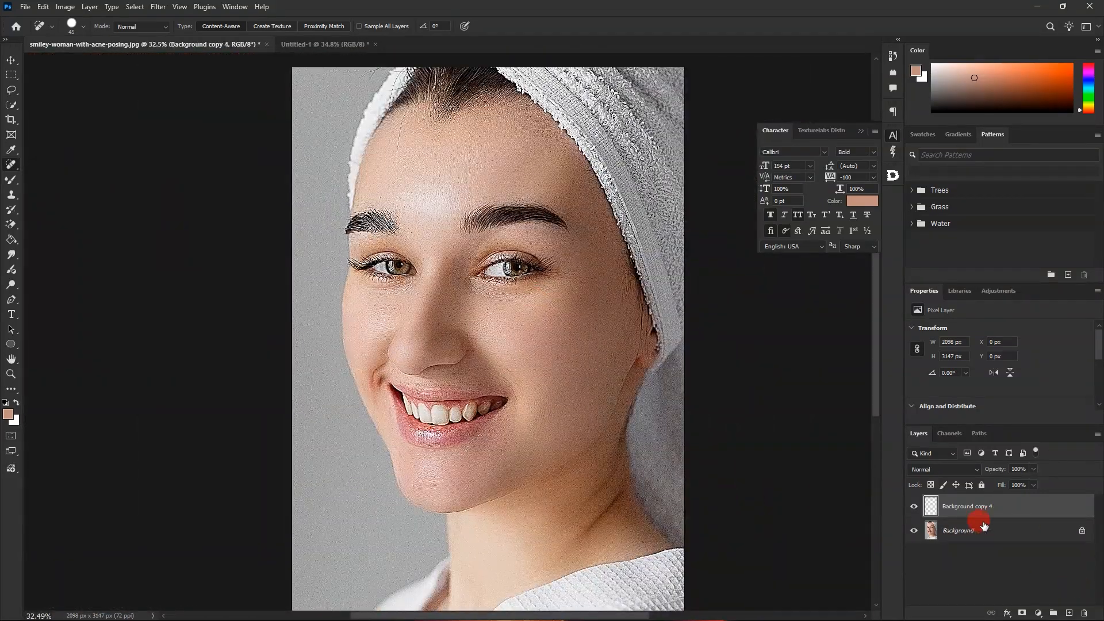
scroll(618, 362, up, 2)
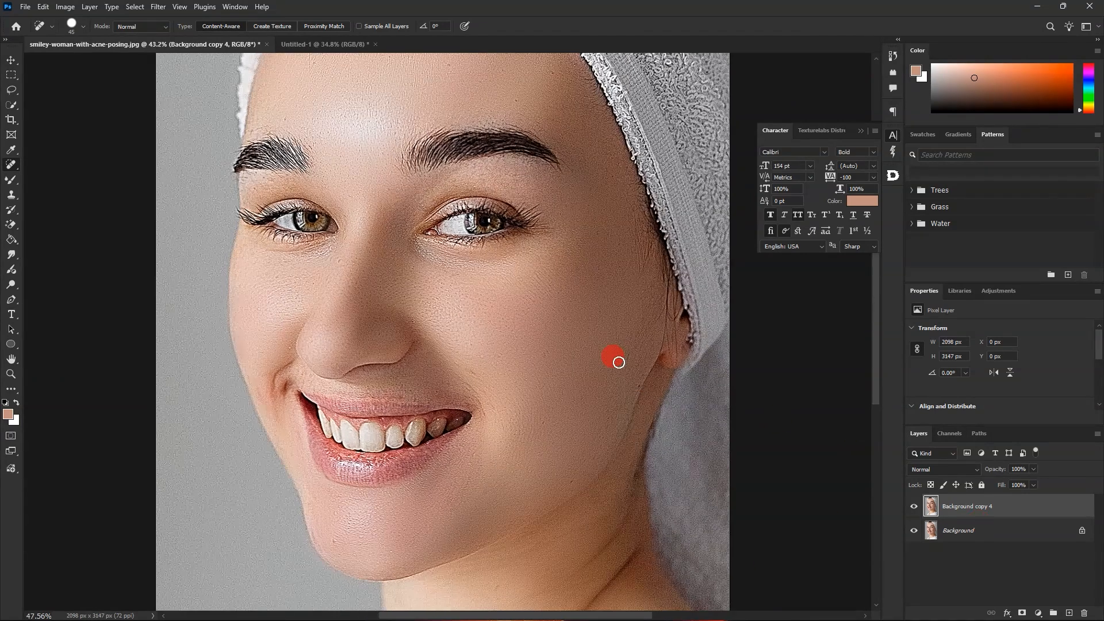
click(914, 509)
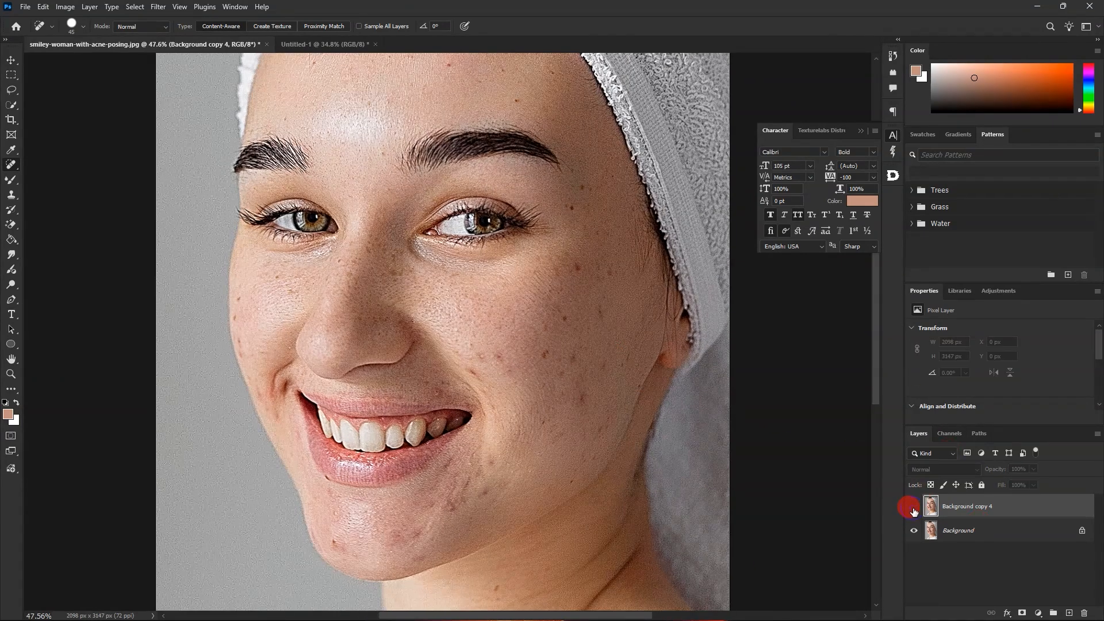
click(913, 509)
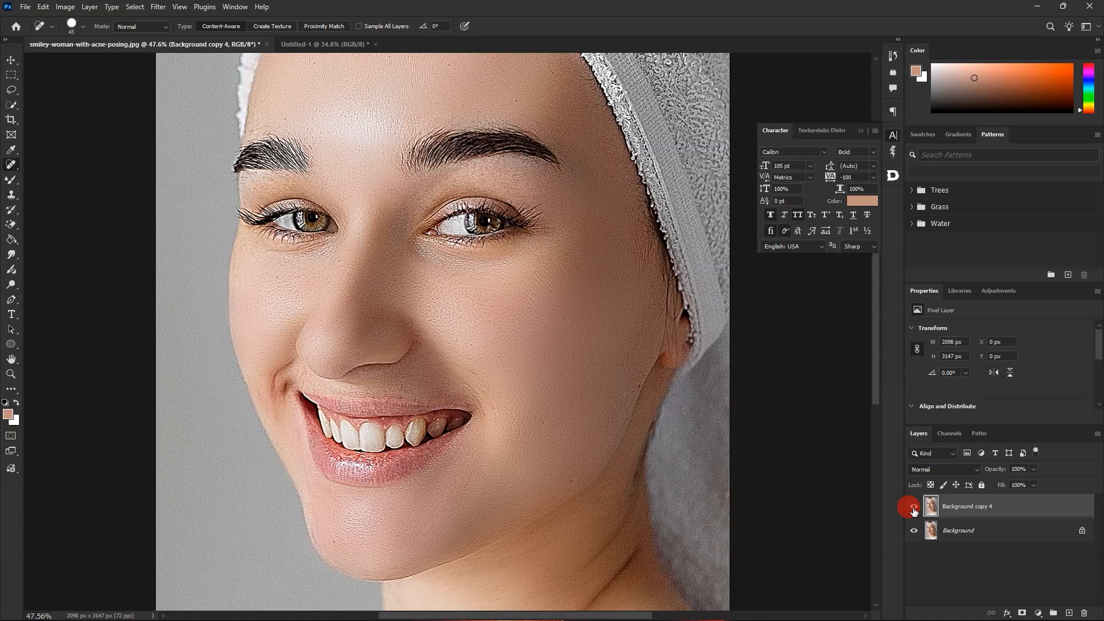
click(913, 510)
scroll(613, 384, down, 6)
scroll(617, 328, up, 5)
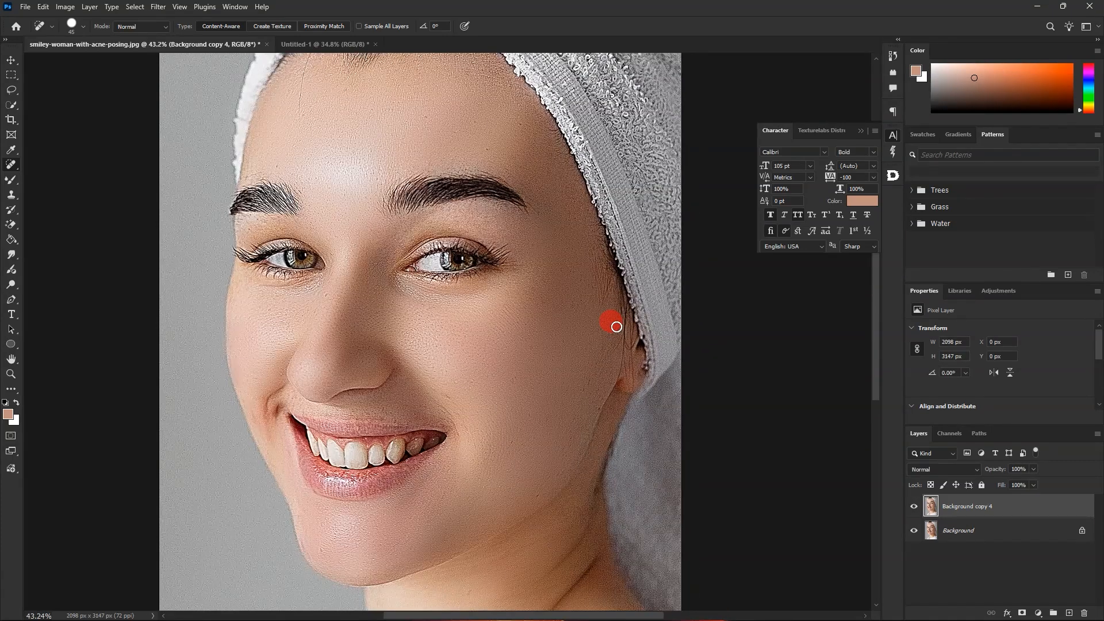
scroll(373, 124, up, 4)
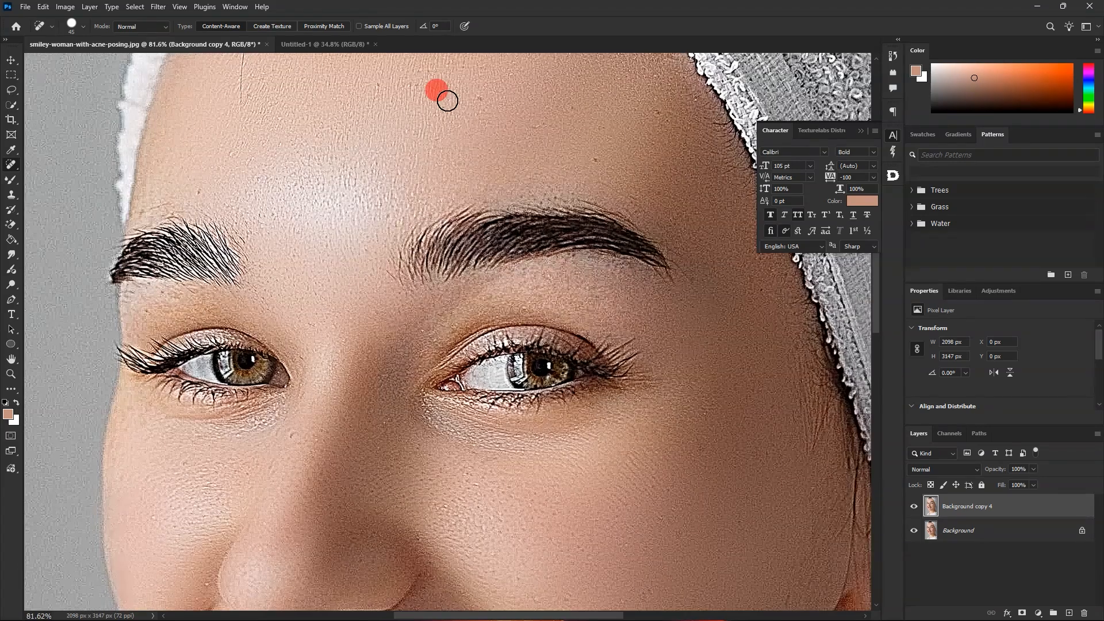